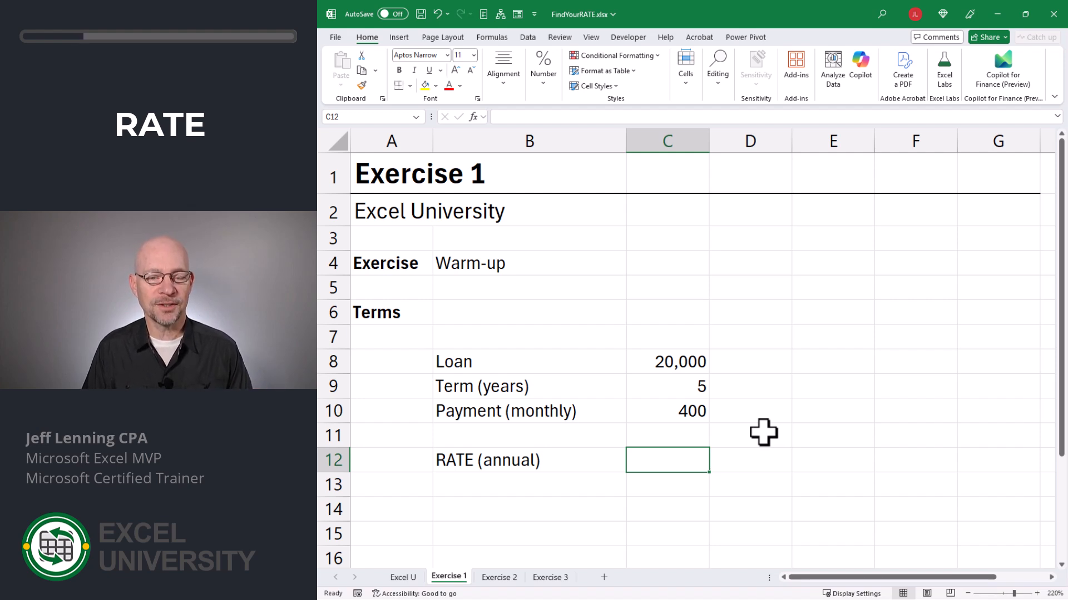
# Calculate the annual loan rate in C12 with the monthly-based formula =RATE(C9*12,C10,C8)*12.
pyautogui.click(688, 389)
pyautogui.click(693, 411)
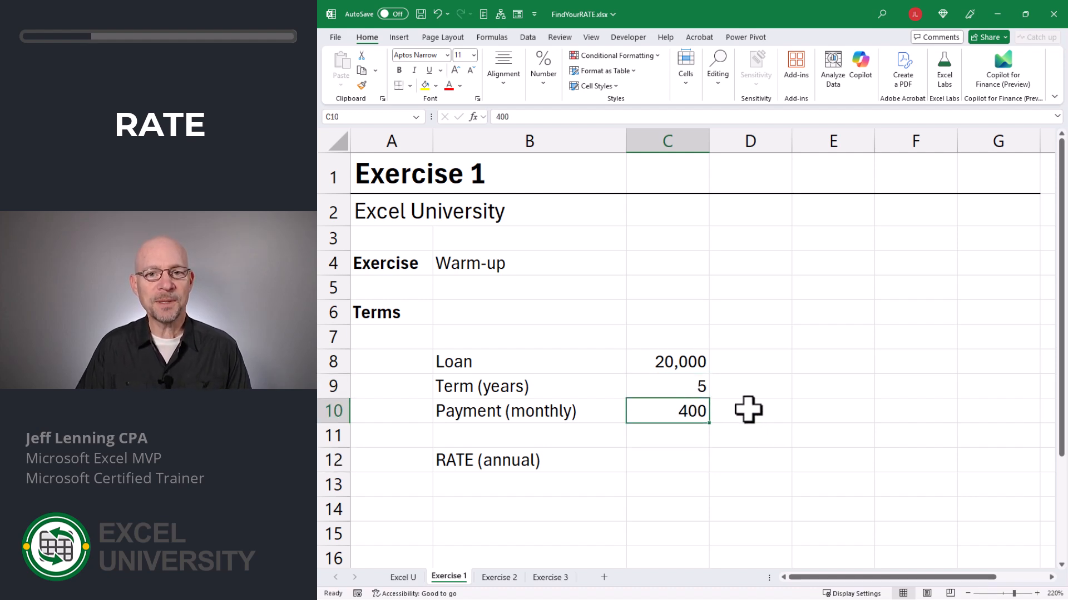
pyautogui.press('Down')
pyautogui.press('Down')
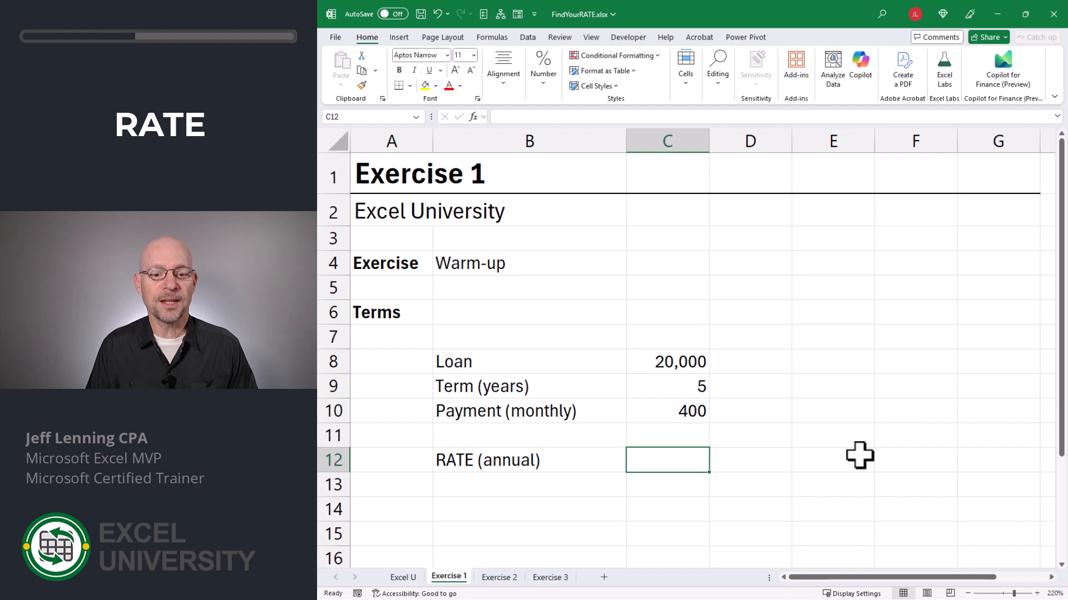
pyautogui.write('=rate')
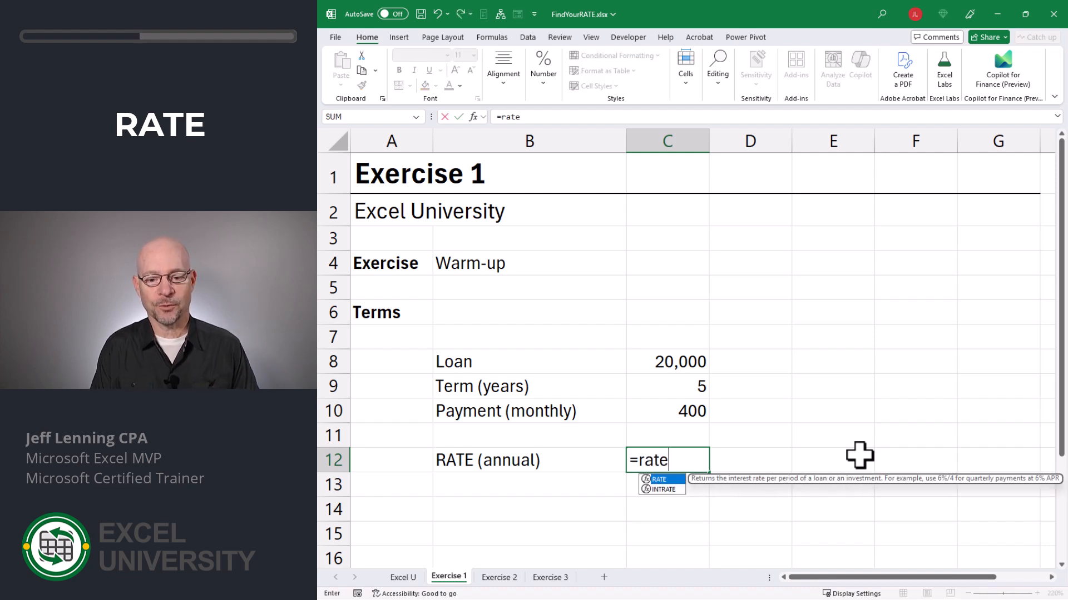
pyautogui.press('Tab')
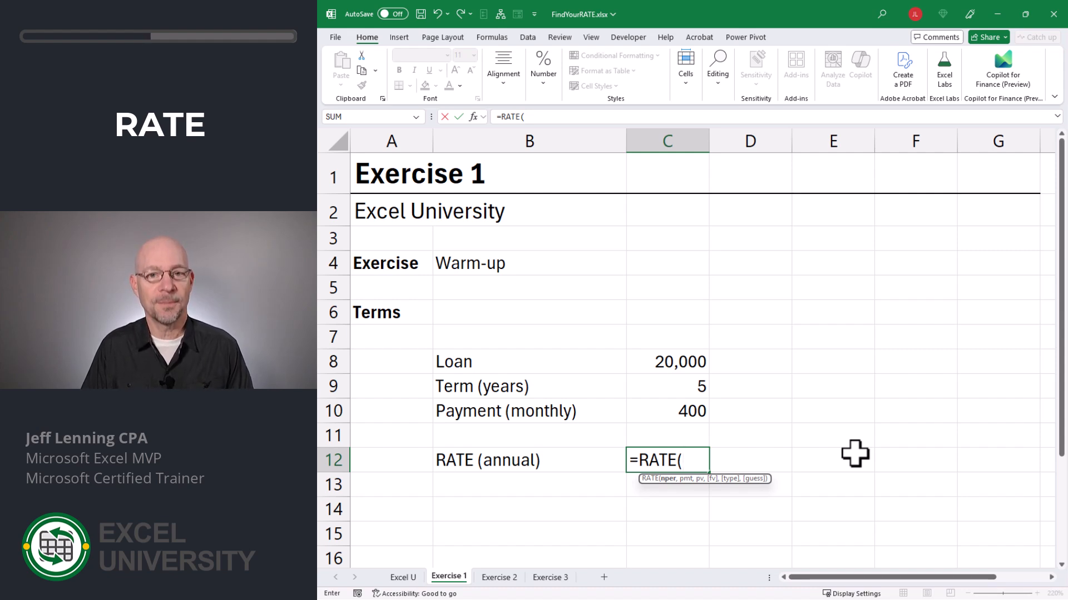
pyautogui.click(683, 386)
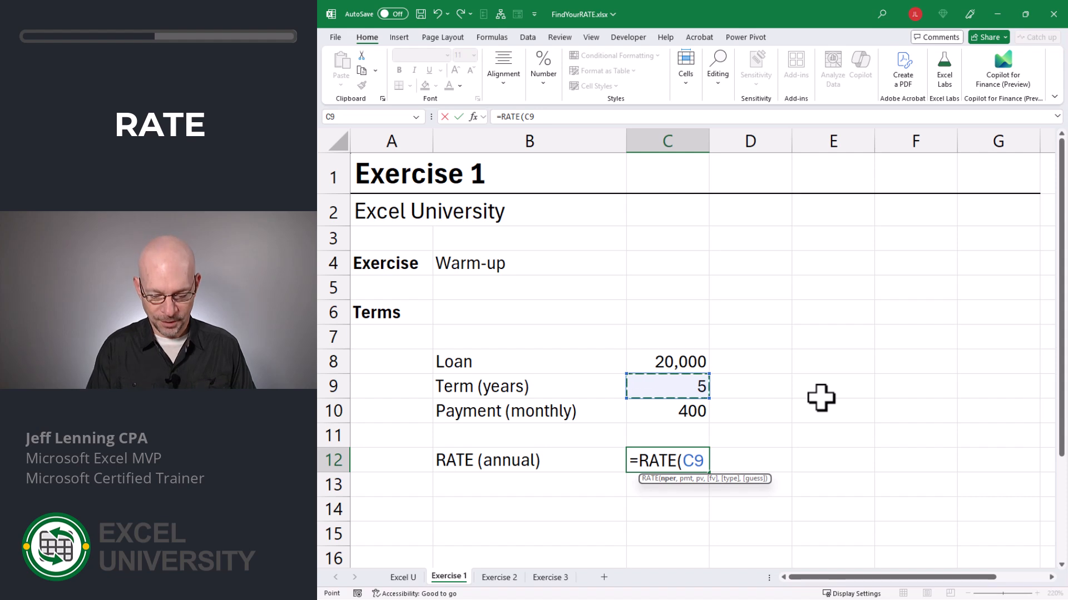
pyautogui.write('*12,')
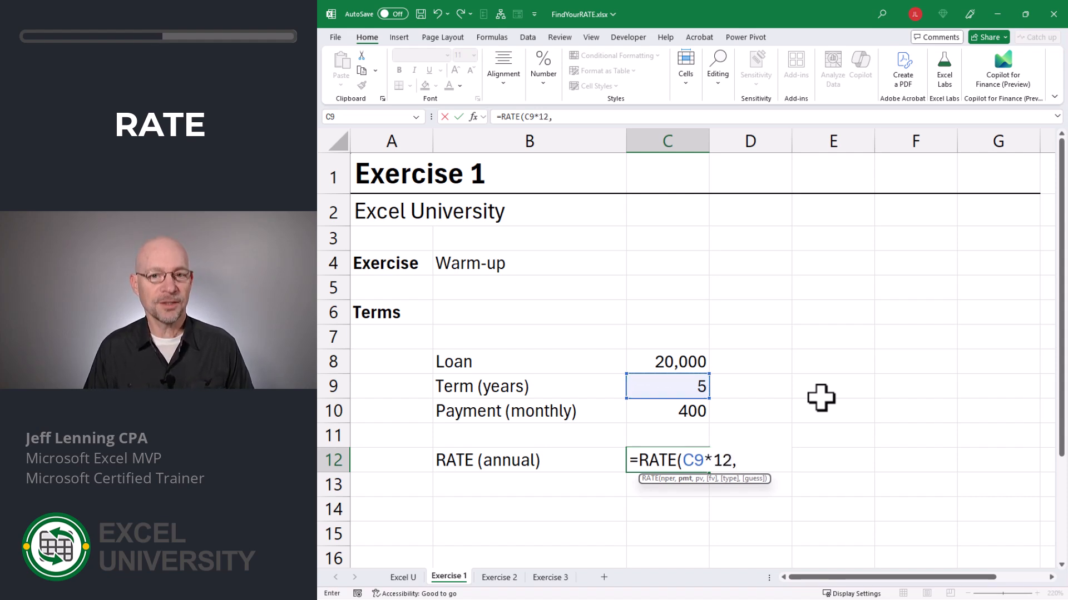
pyautogui.click(671, 410)
pyautogui.write(',')
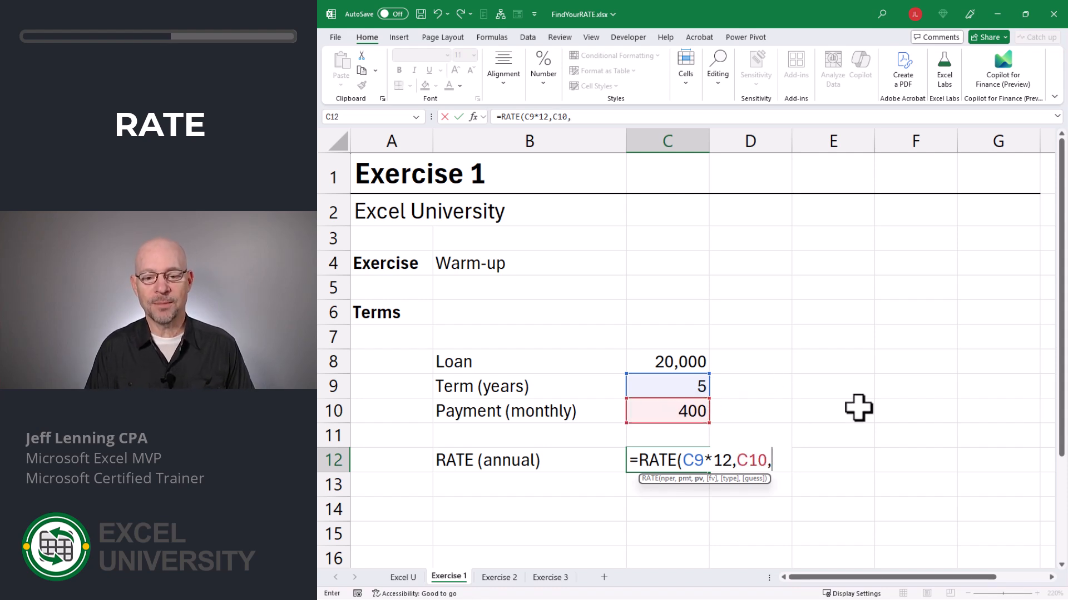
pyautogui.click(679, 364)
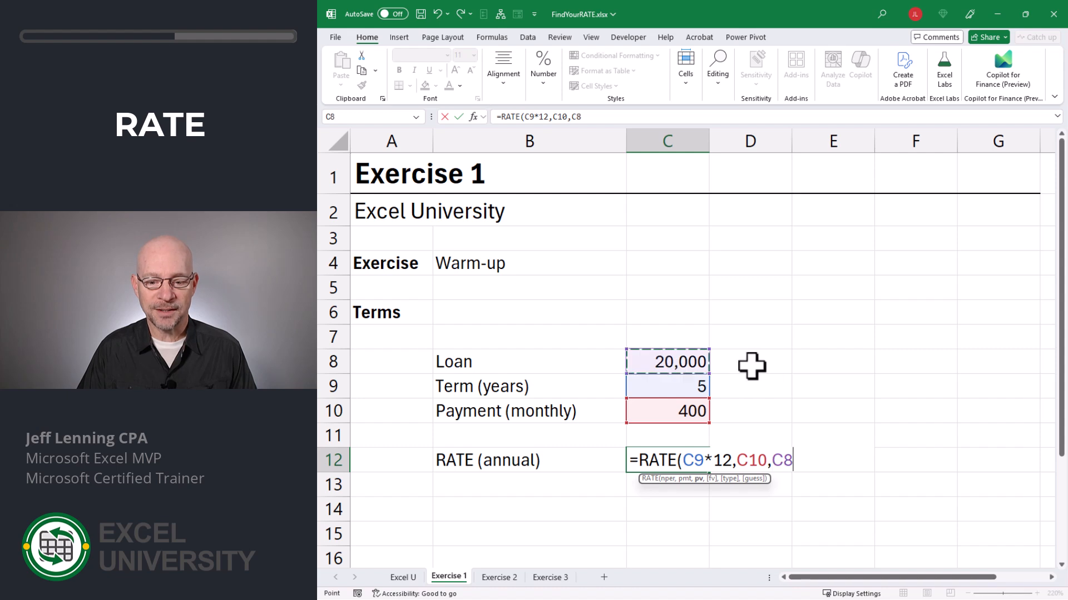
pyautogui.write(')')
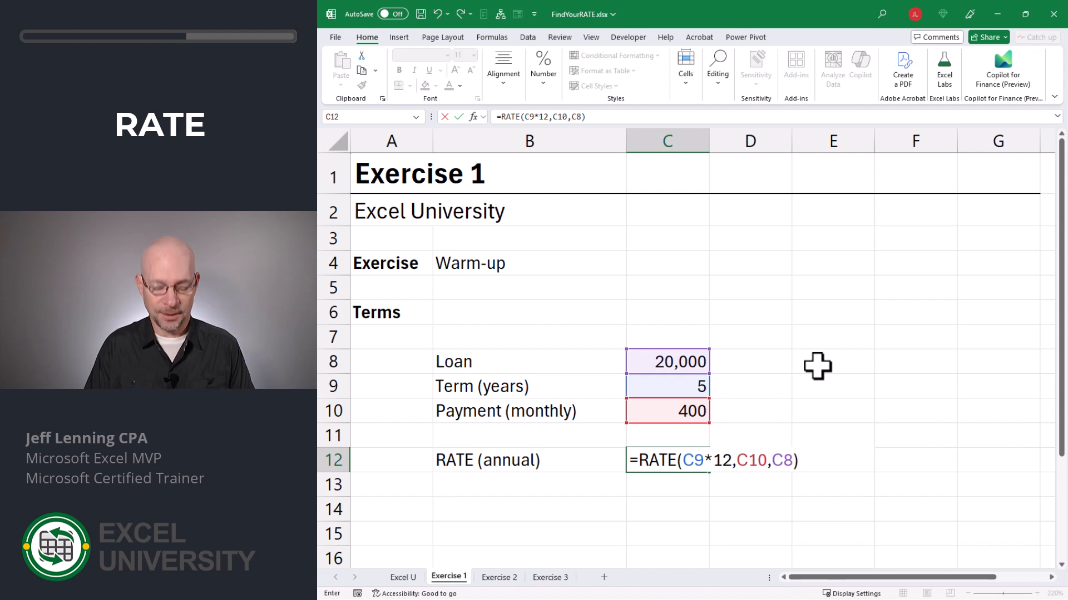
pyautogui.write('*12')
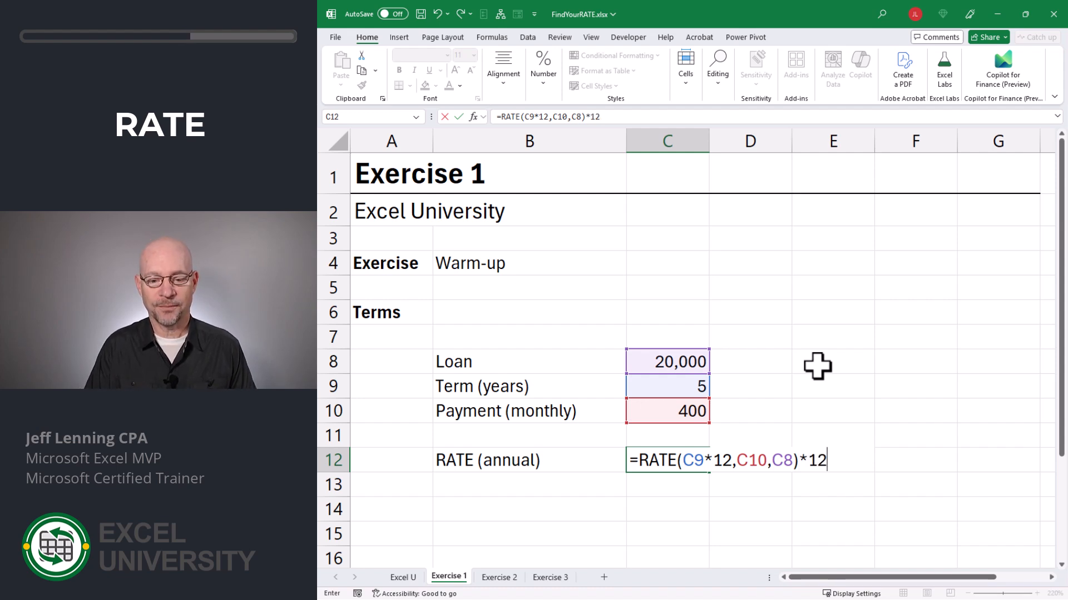
pyautogui.press('Return')
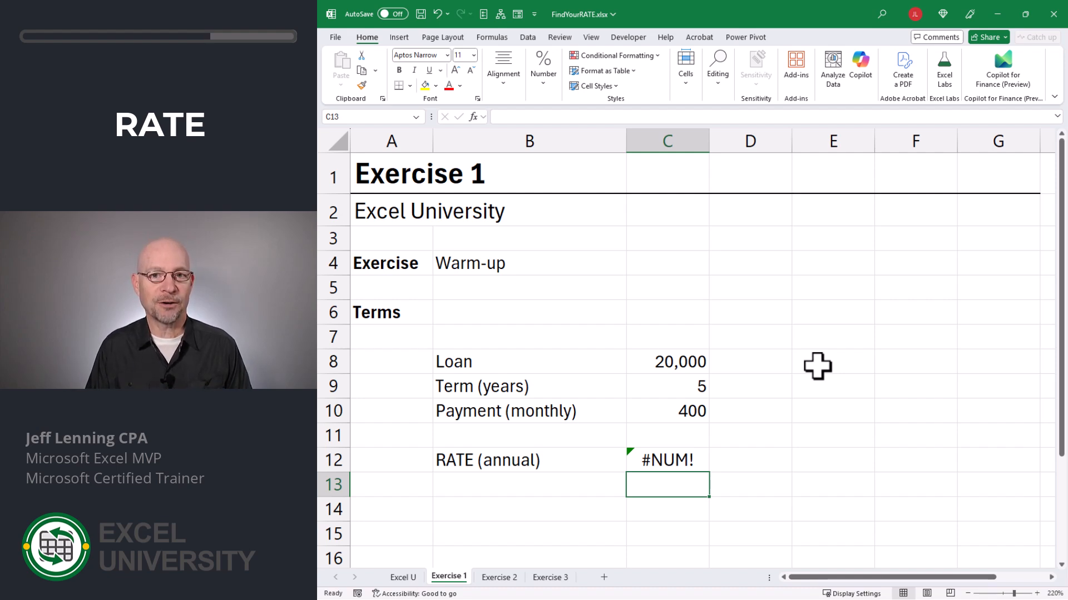
# Make the monthly payment in C10 negative by setting it to -400.
pyautogui.click(672, 364)
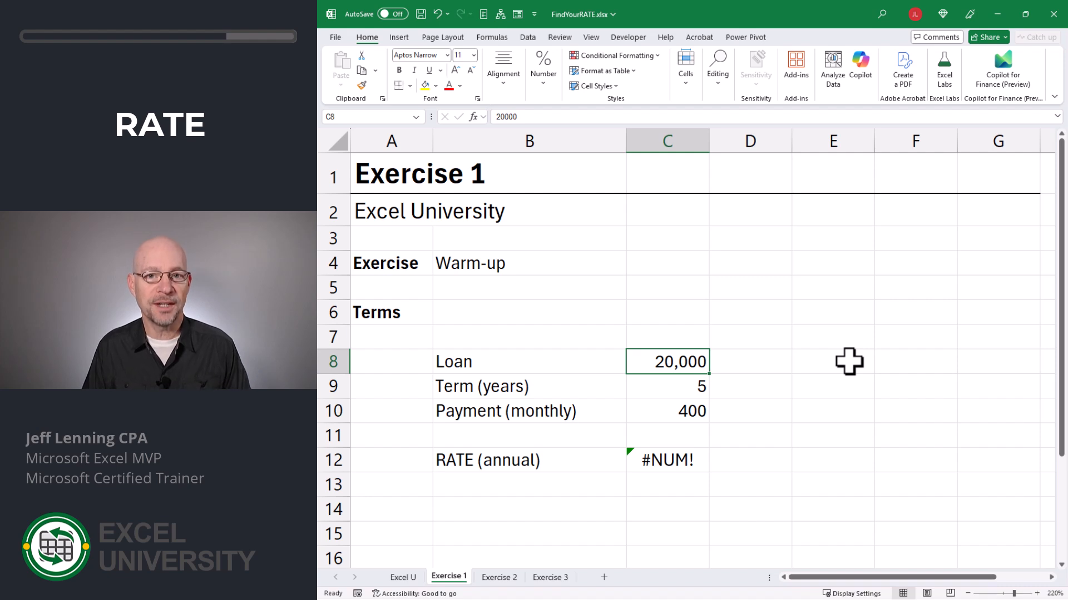
pyautogui.press('Down')
pyautogui.press('Down')
pyautogui.press('F2')
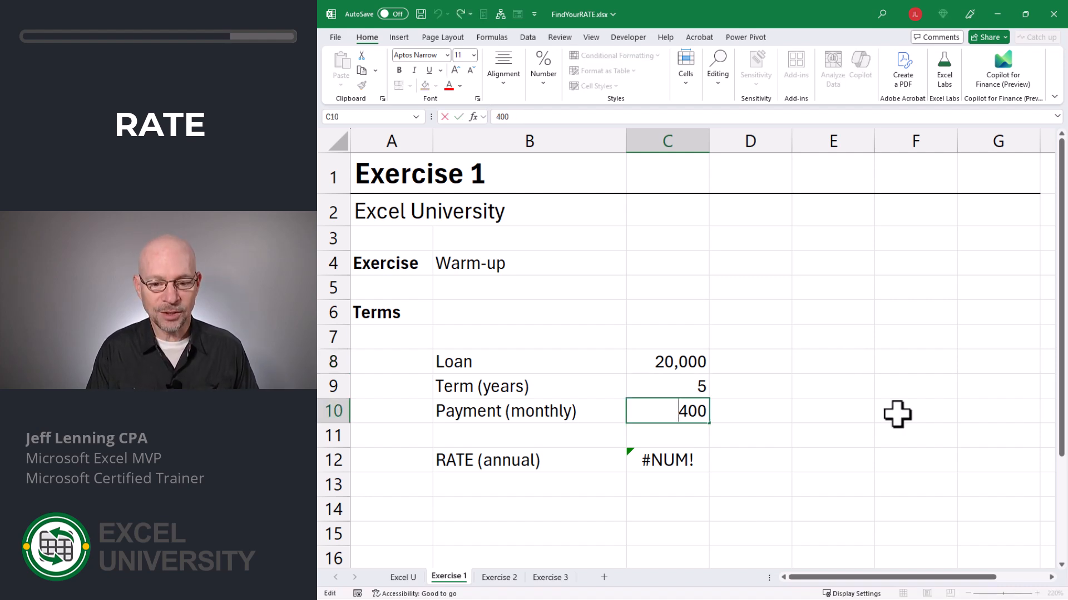
pyautogui.press('Home')
pyautogui.write('-')
pyautogui.press('Return')
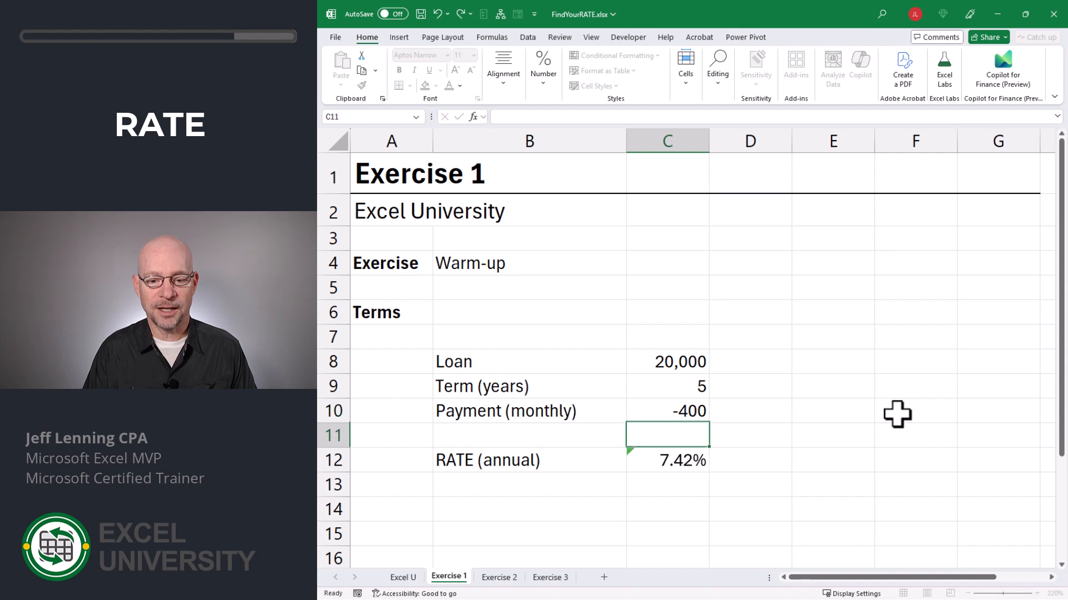
# Replace the rate formula in C12 with the annual-based version =RATE(C9,C10*12,C8).
pyautogui.press('Down')
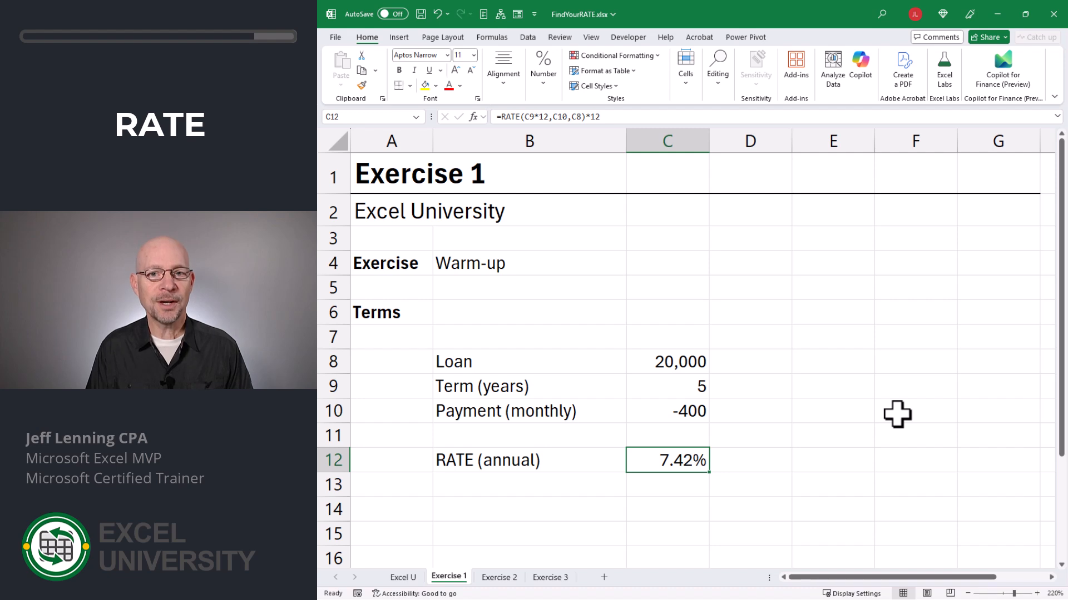
pyautogui.write('=ra')
pyautogui.press('Tab')
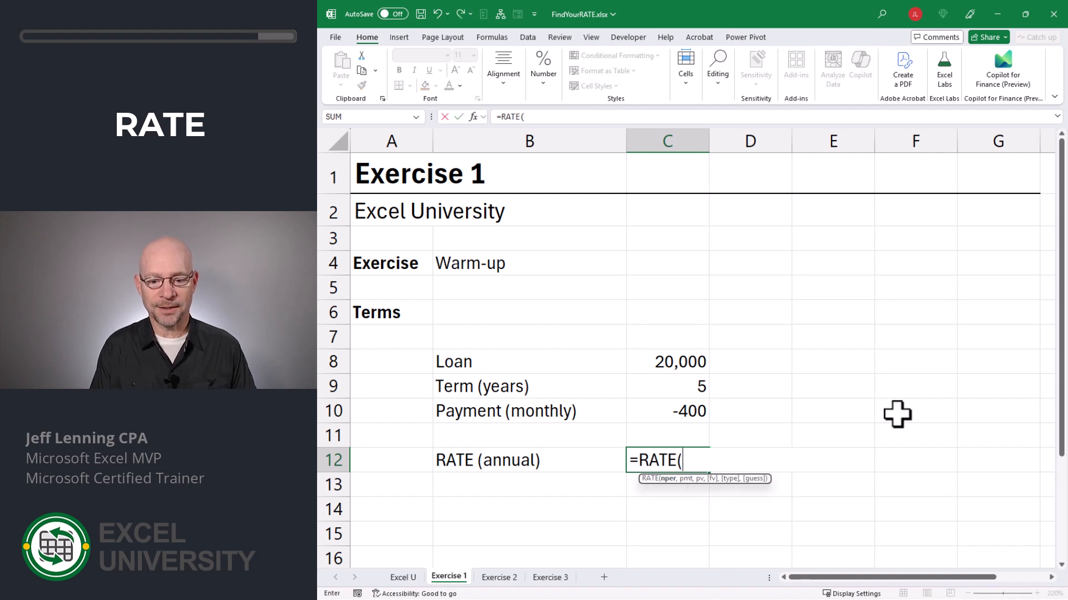
pyautogui.click(677, 387)
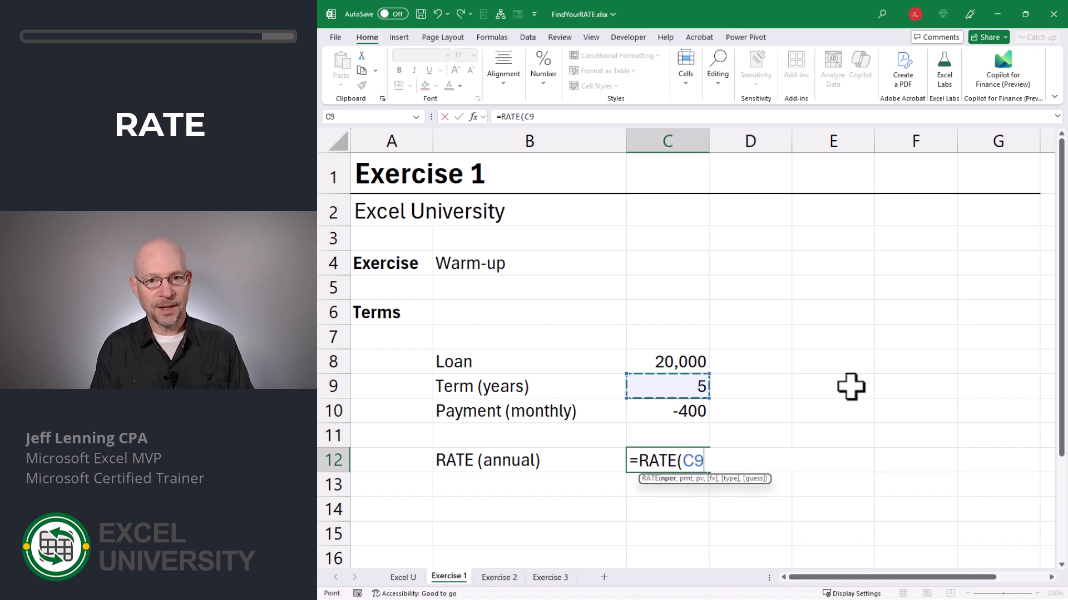
pyautogui.write(',')
pyautogui.click(681, 412)
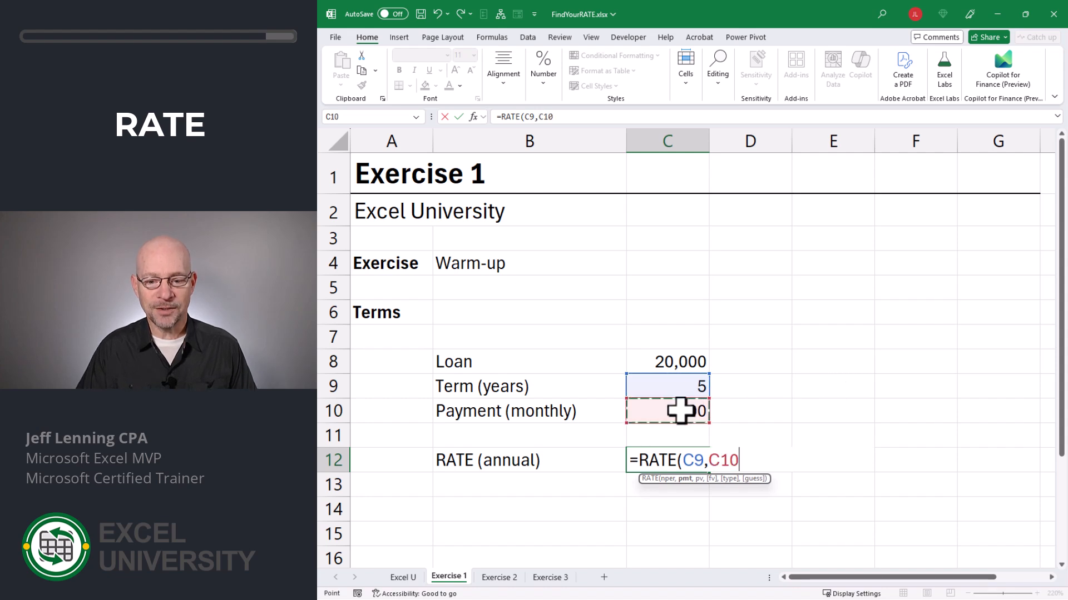
pyautogui.write('*12')
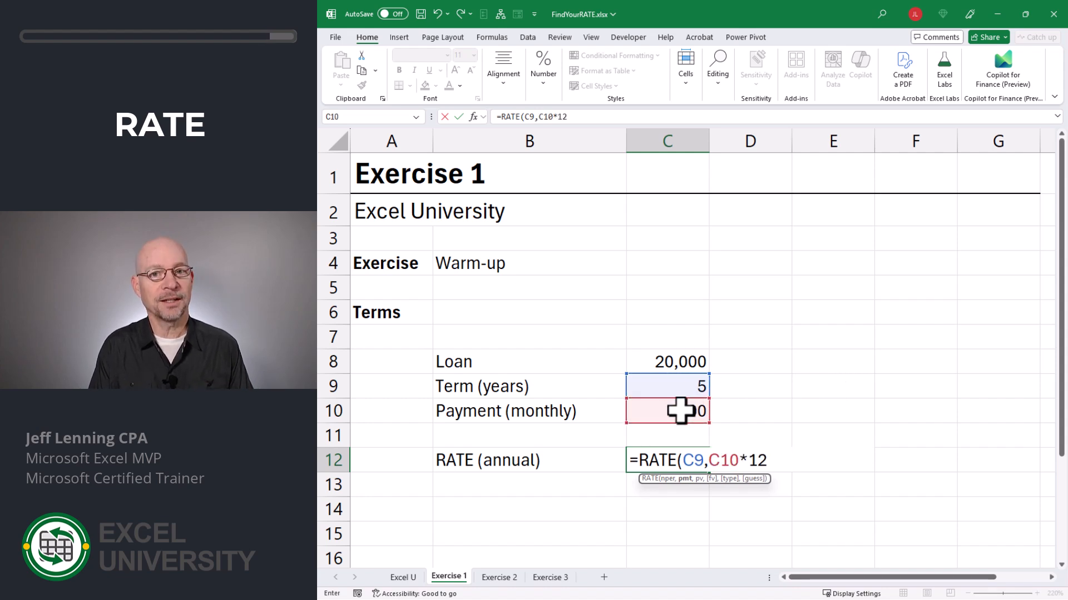
pyautogui.write(',')
pyautogui.click(681, 362)
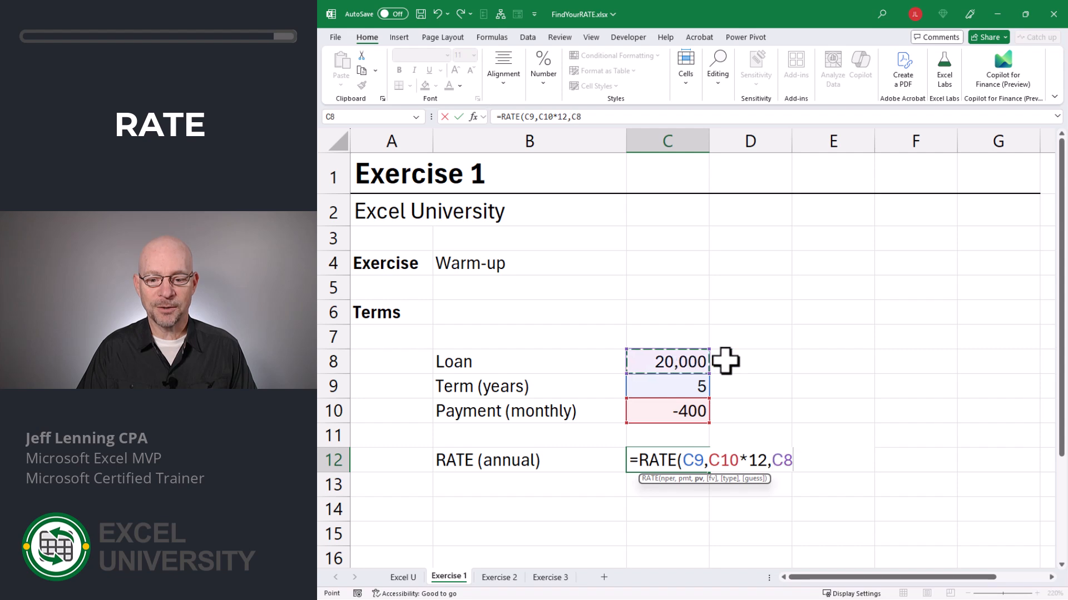
pyautogui.write(')')
pyautogui.press('Return')
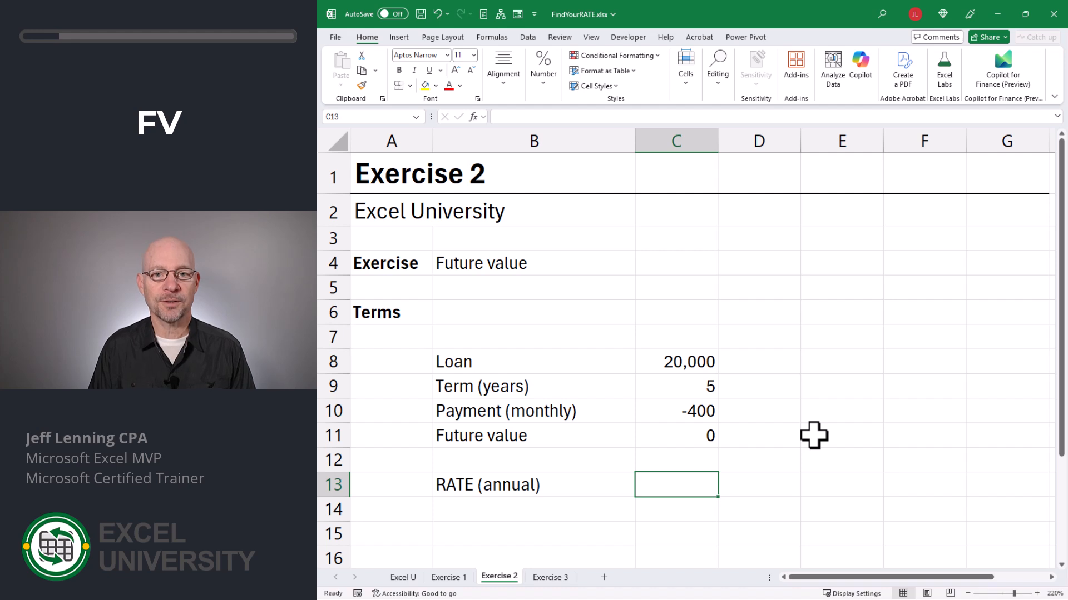
# On the Exercise 2 sheet, calculate the annual rate including future value in C13 with =RATE(C9*12,C10,C8,C11)*12.
pyautogui.write('=rate')
pyautogui.press('Tab')
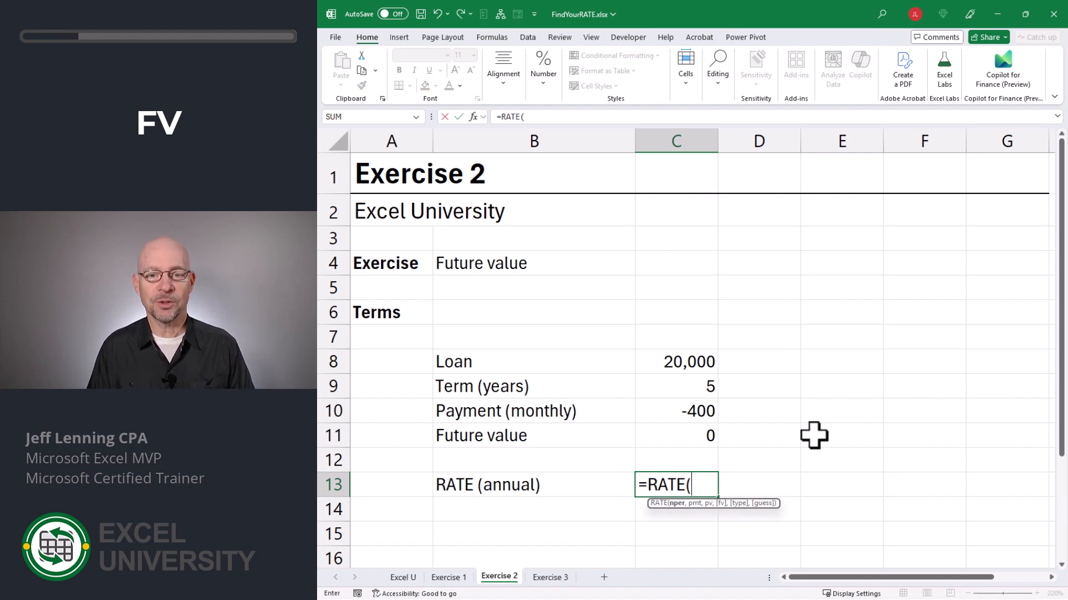
pyautogui.click(696, 392)
pyautogui.write('*')
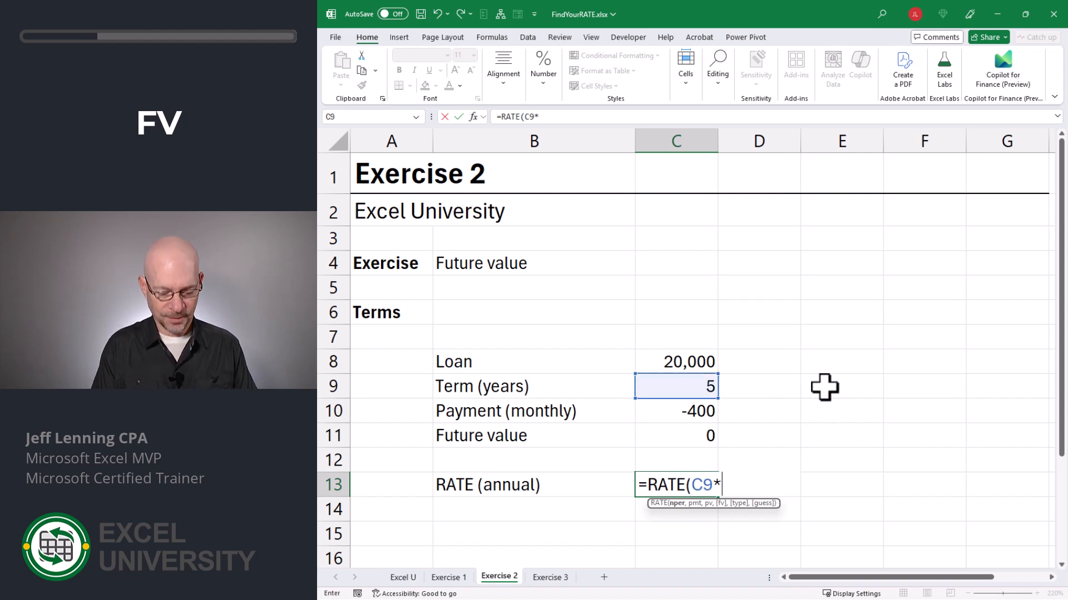
pyautogui.write('12,')
pyautogui.click(672, 410)
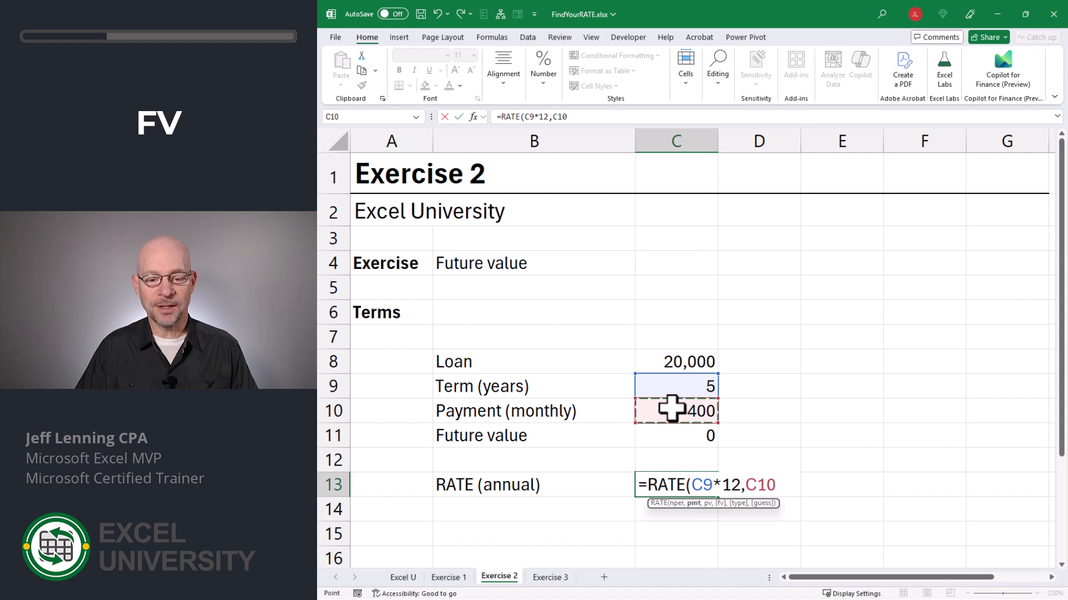
pyautogui.write(',')
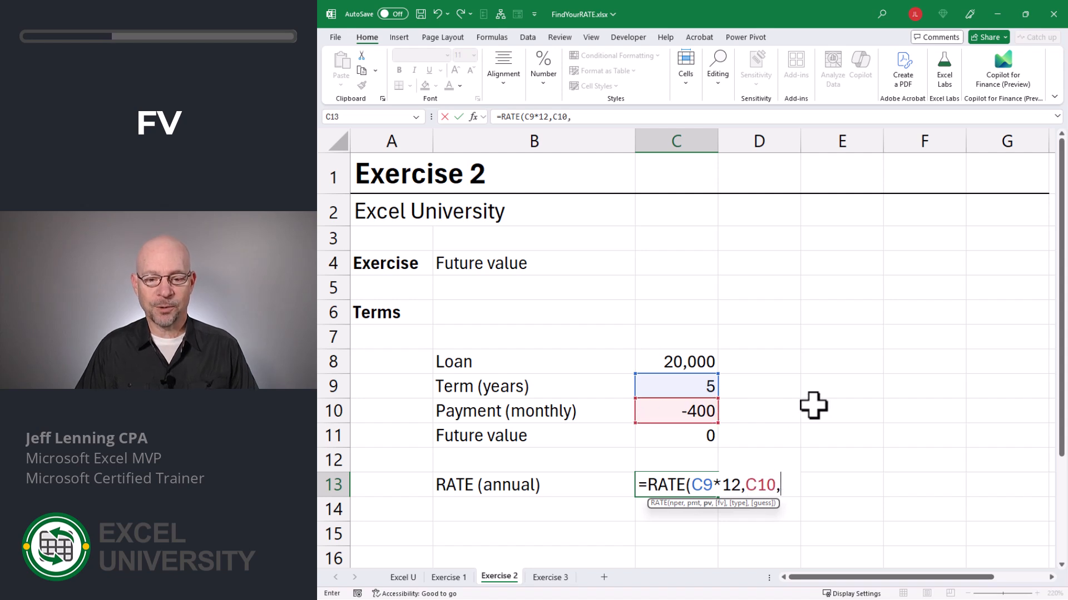
pyautogui.click(679, 362)
pyautogui.write(',')
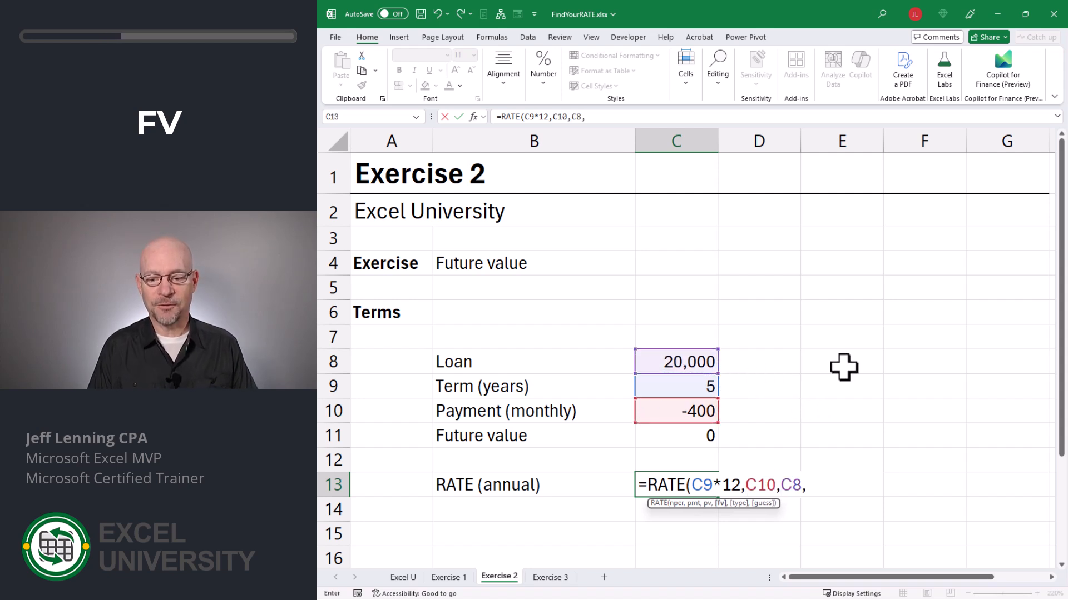
pyautogui.click(686, 435)
pyautogui.write(')')
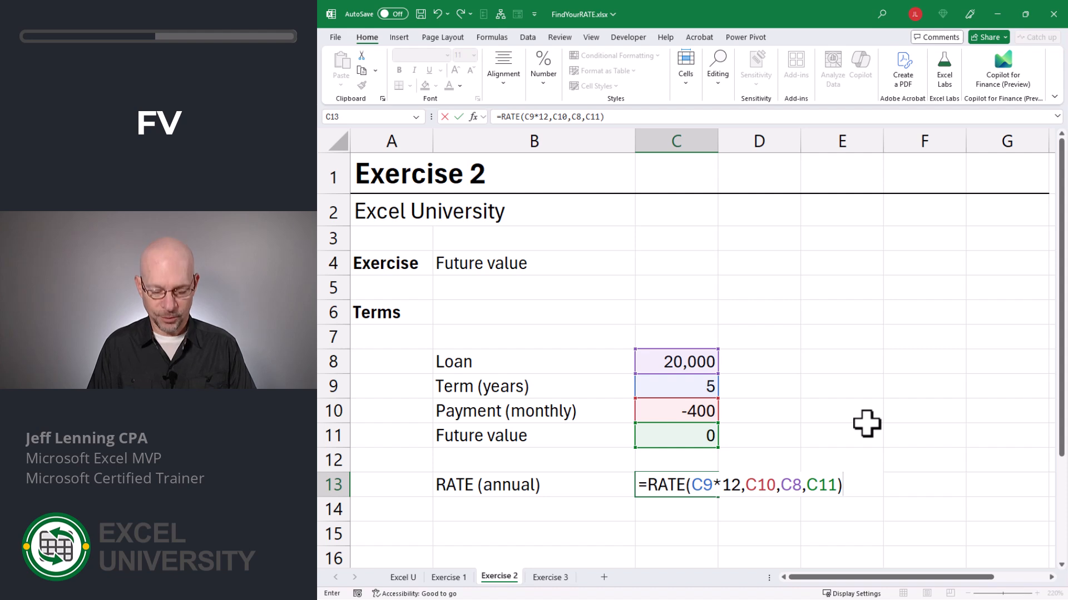
pyautogui.write('*12')
pyautogui.press('Return')
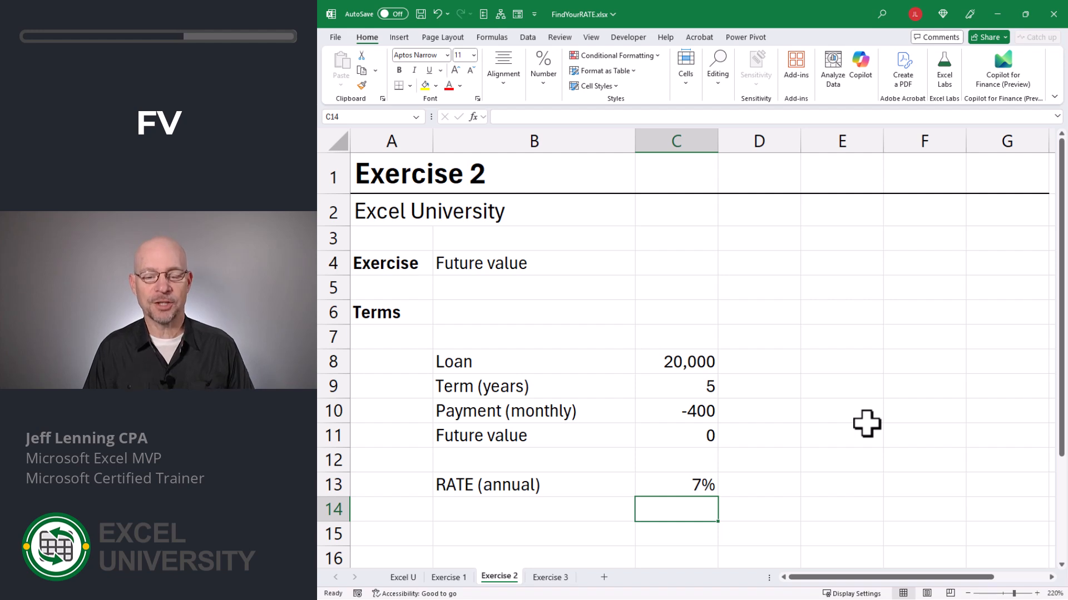
# Set the loan's future value in C11 to 5000.
pyautogui.press('Up')
pyautogui.press('Up')
pyautogui.press('Up')
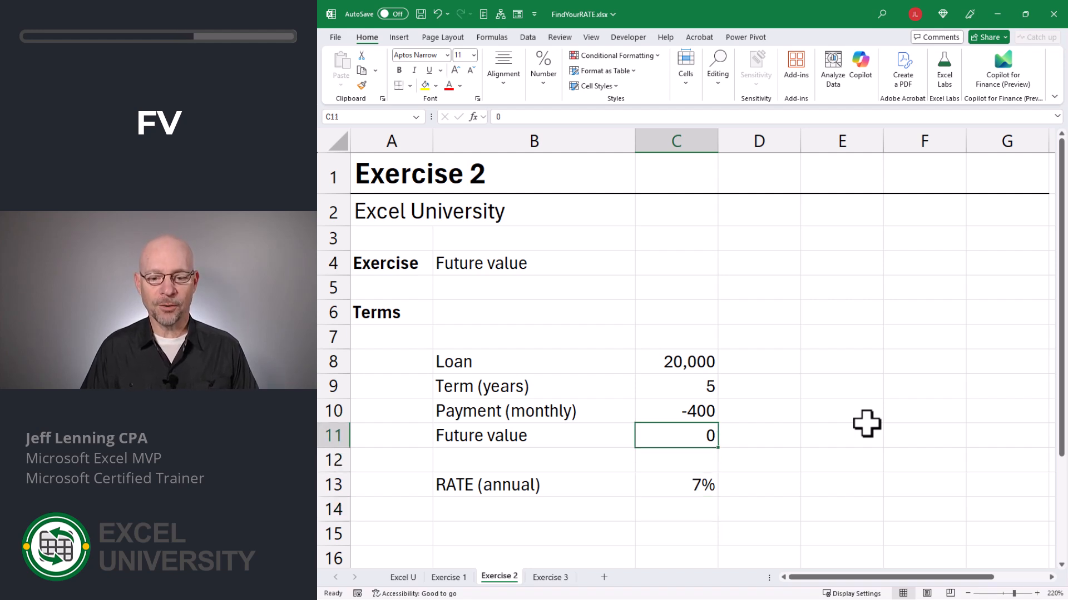
pyautogui.write('5000')
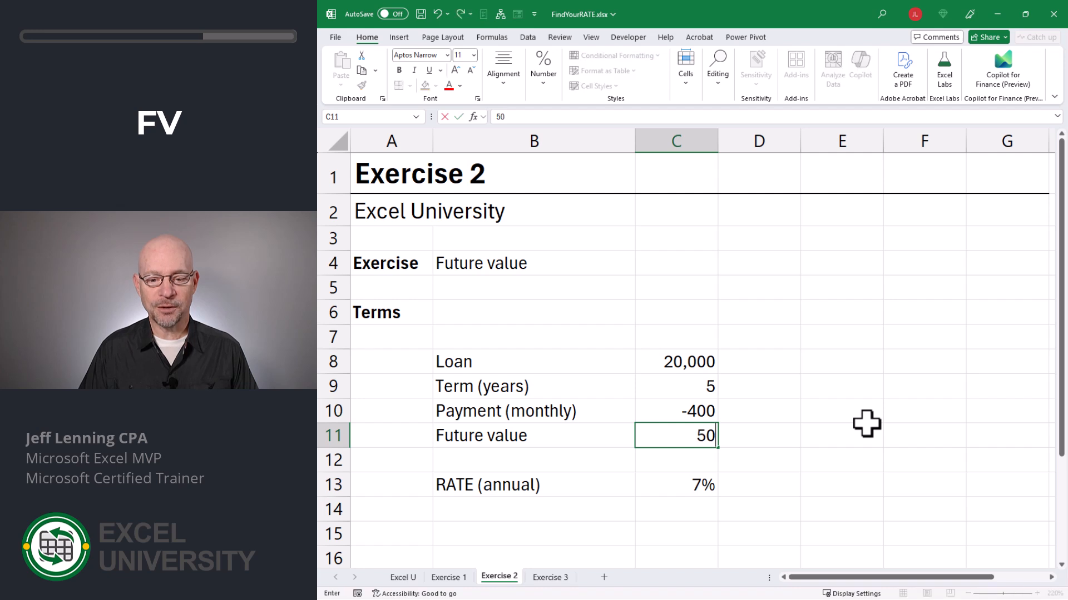
pyautogui.press('Return')
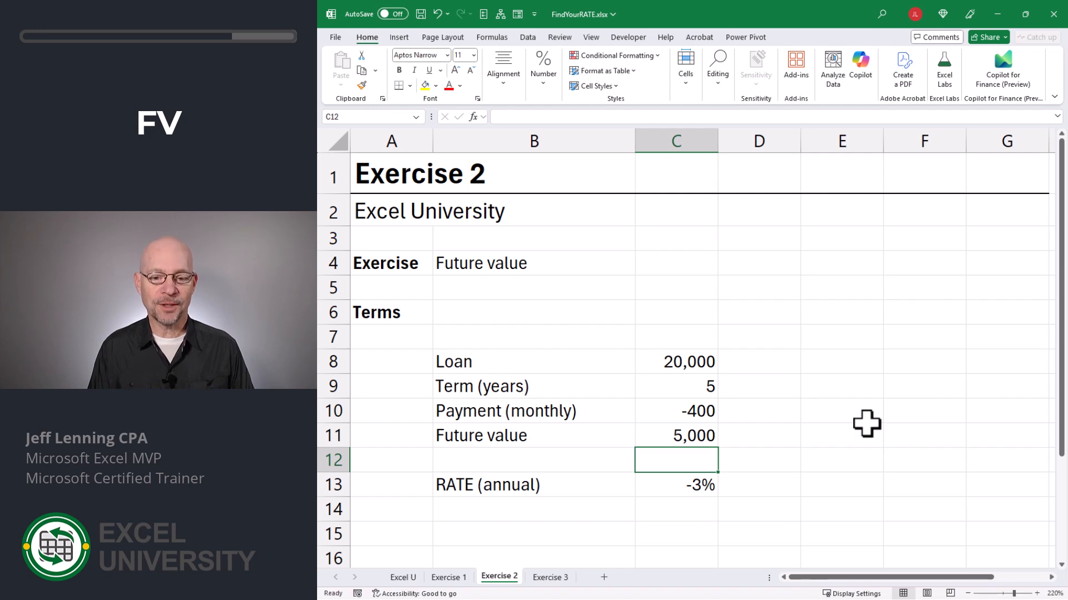
# Change the future value in C11 to -5000 so it counts as a cash outflow.
pyautogui.press('Up')
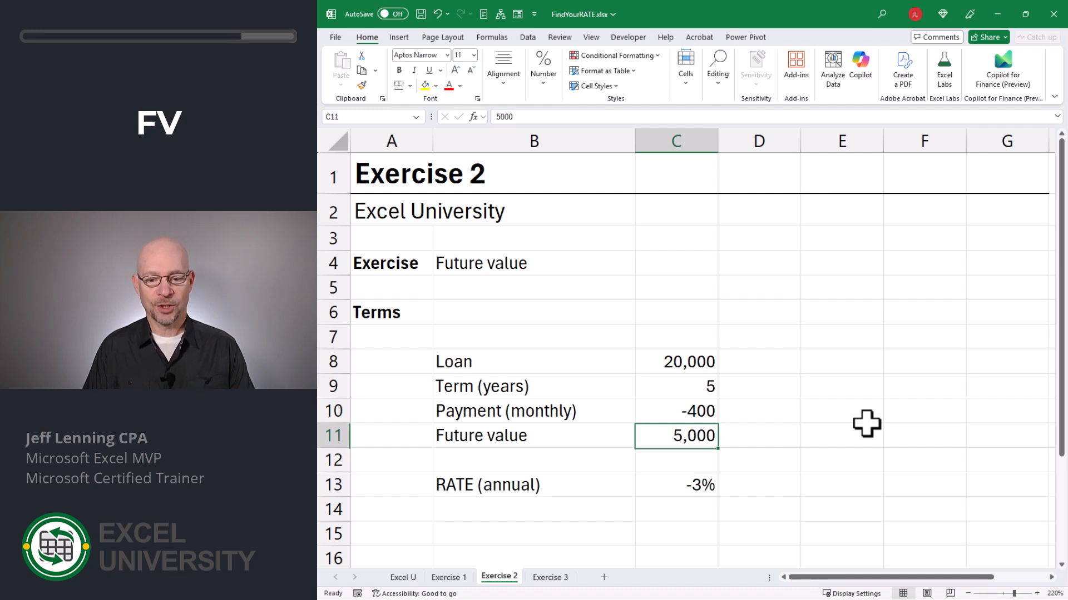
pyautogui.press('F2')
pyautogui.press('Home')
pyautogui.write('-')
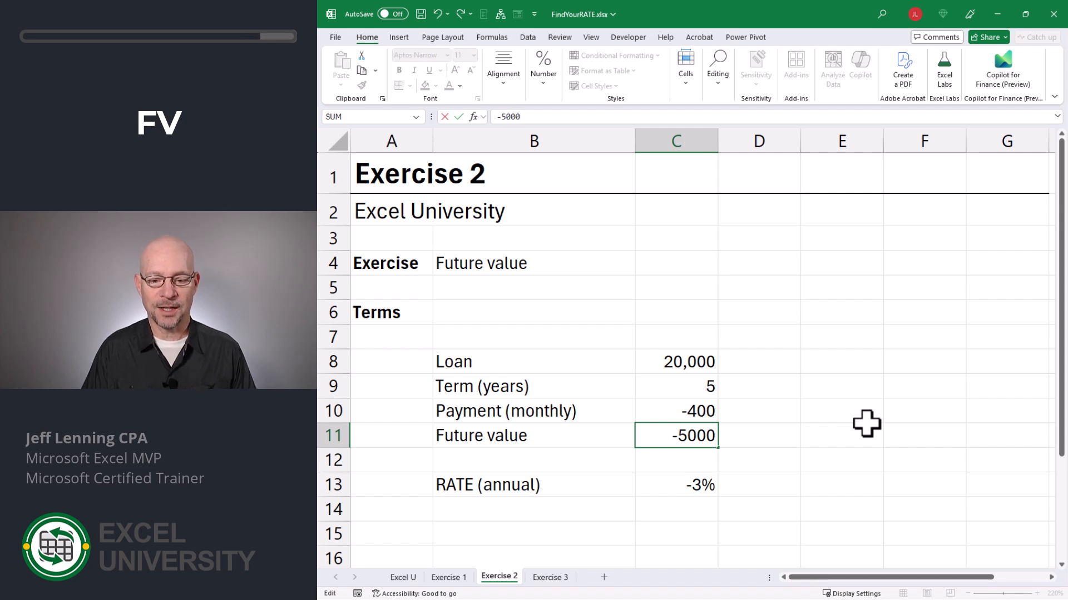
pyautogui.press('Return')
pyautogui.press('Down')
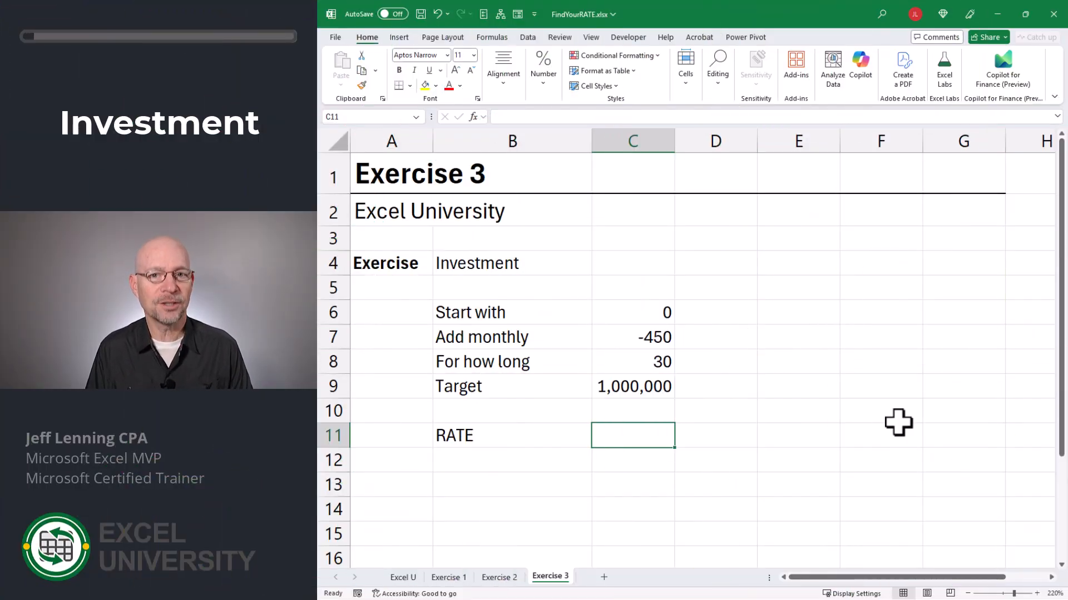
# Review the investment inputs in C6:C9 on the Exercise 3 sheet: starting amount, monthly addition, duration and target.
pyautogui.hotkey('ctrl', 'Up')
pyautogui.hotkey('ctrl', 'Up')
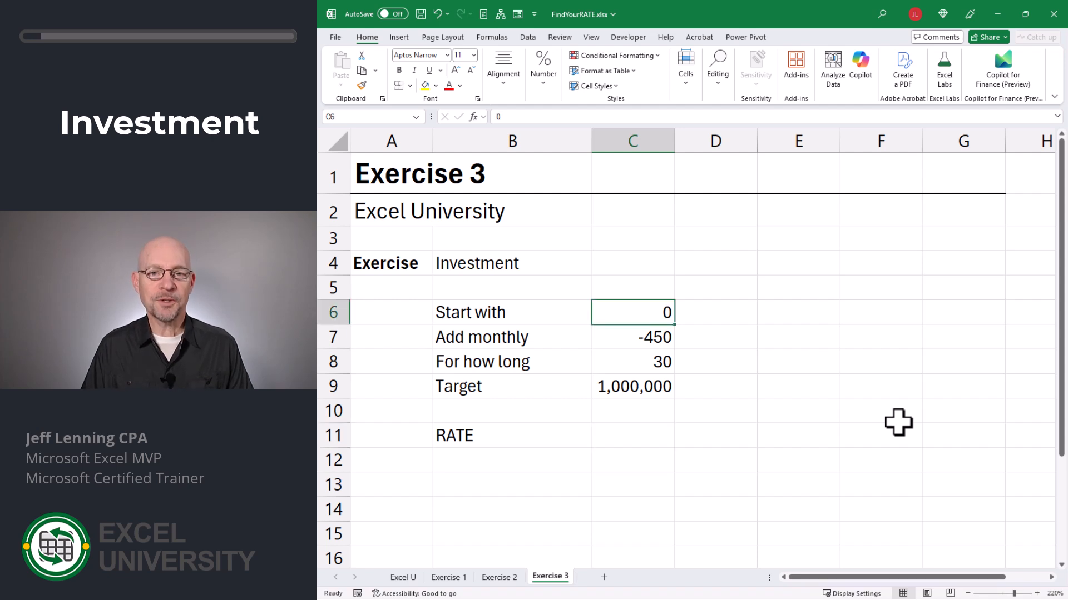
pyautogui.press('Down')
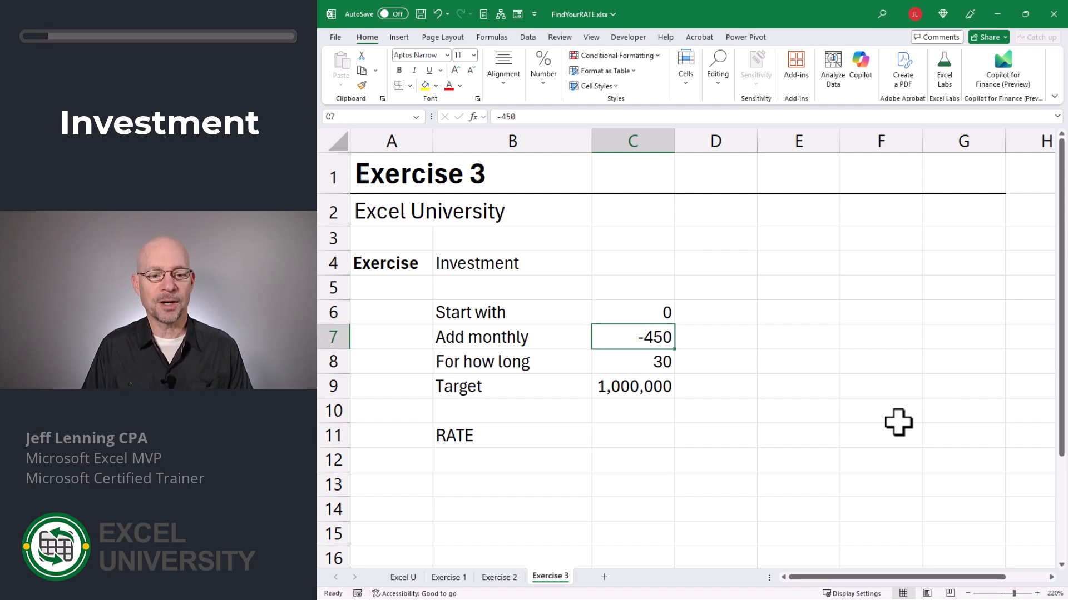
pyautogui.press('Down')
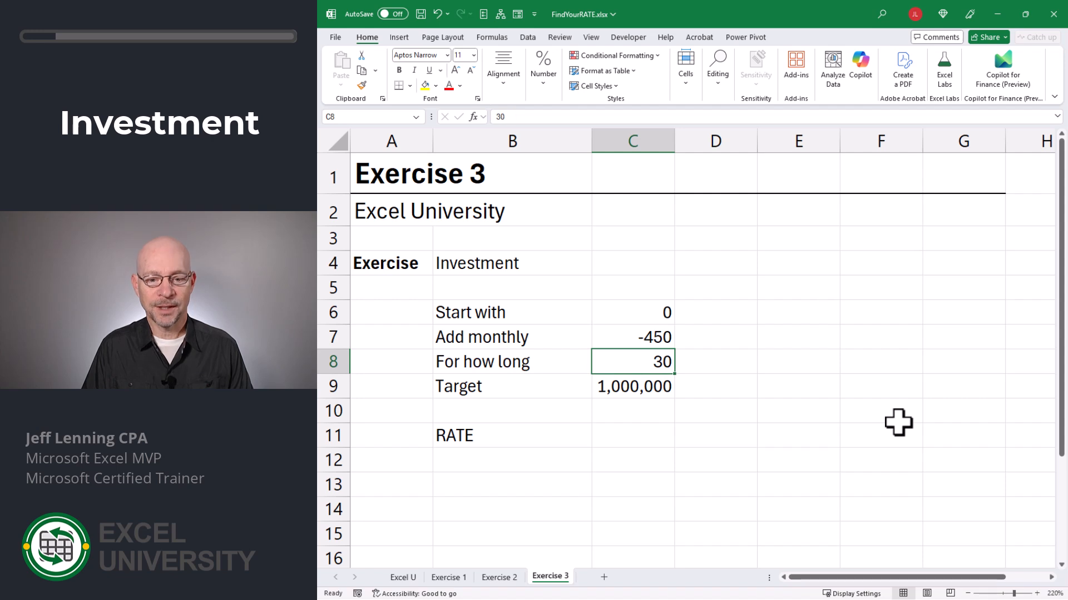
pyautogui.press('Down')
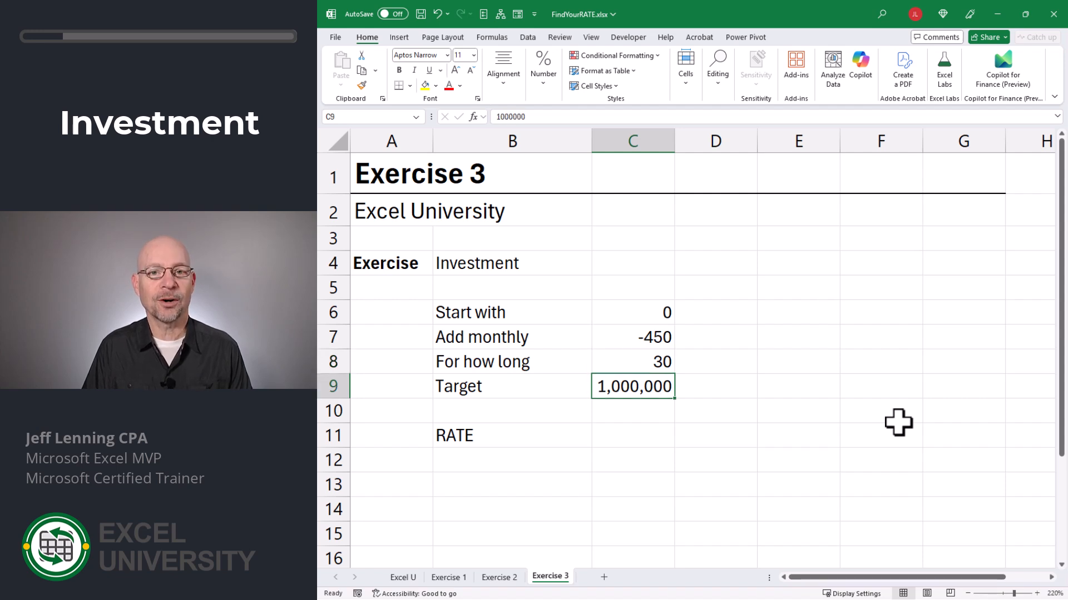
pyautogui.press('Down')
pyautogui.press('Down')
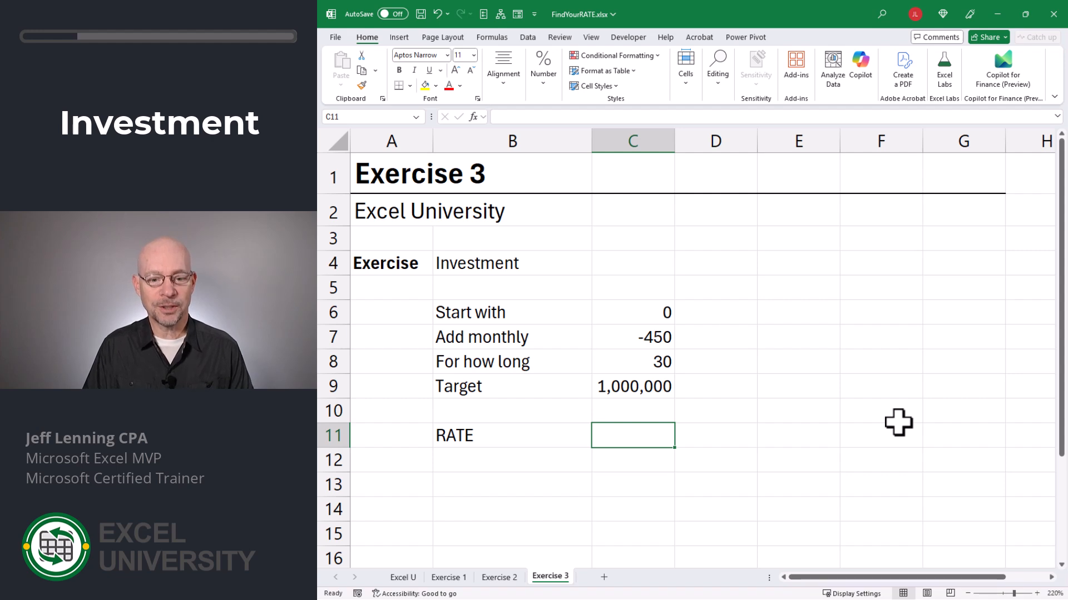
# Calculate the annual rate needed to reach the investment target in C11 with =RATE(C8*12,C7,C6,C9)*12.
pyautogui.write('=ra')
pyautogui.press('Tab')
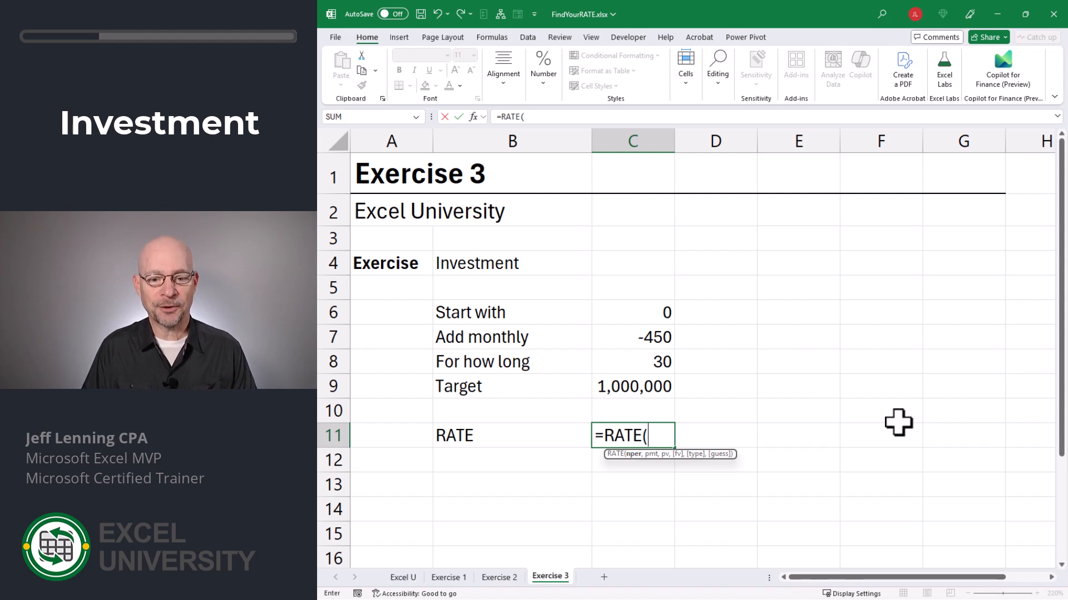
pyautogui.press('Up')
pyautogui.press('Up')
pyautogui.press('Up')
pyautogui.write('*12')
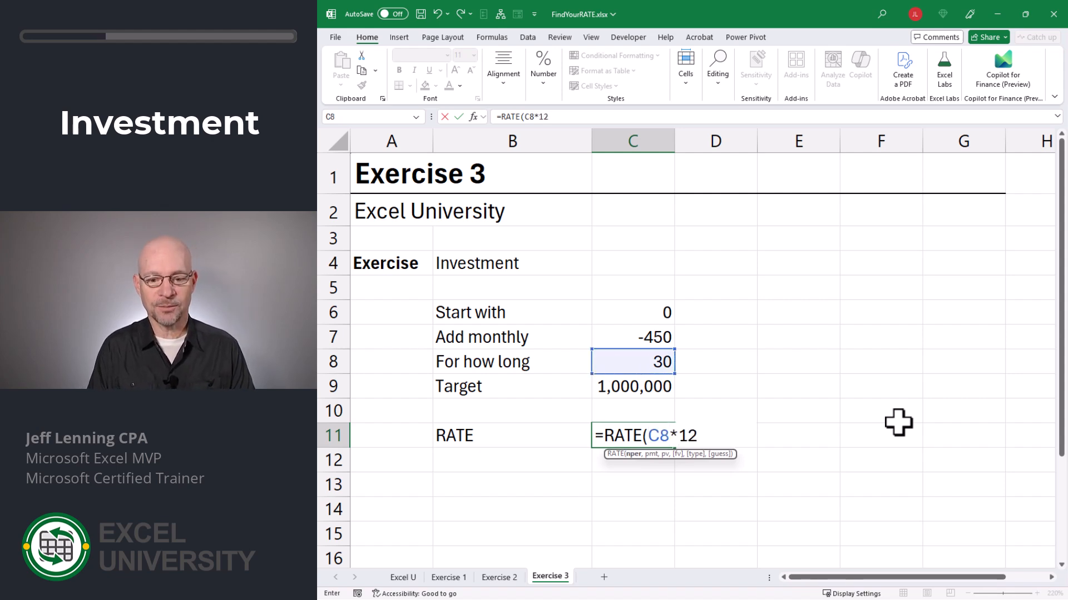
pyautogui.write(',')
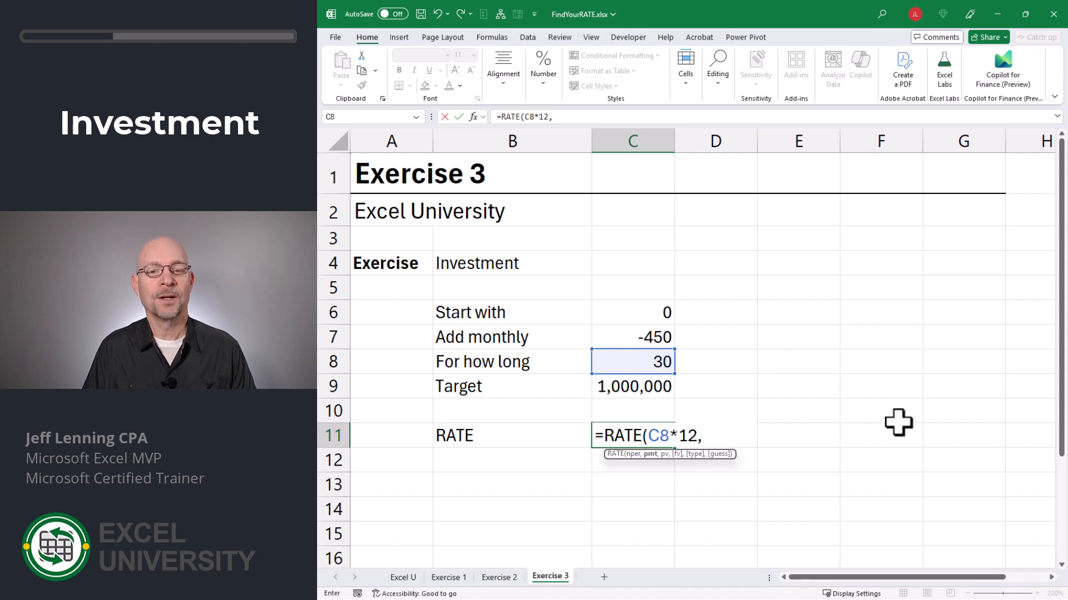
pyautogui.press('Up')
pyautogui.press('Up')
pyautogui.press('Up')
pyautogui.press('Up')
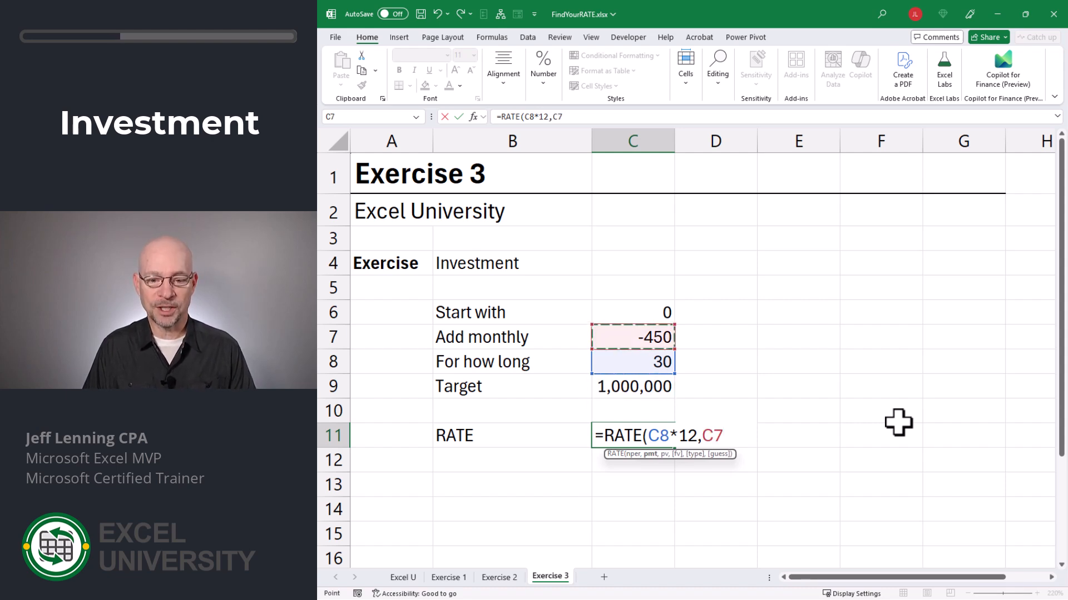
pyautogui.write(',')
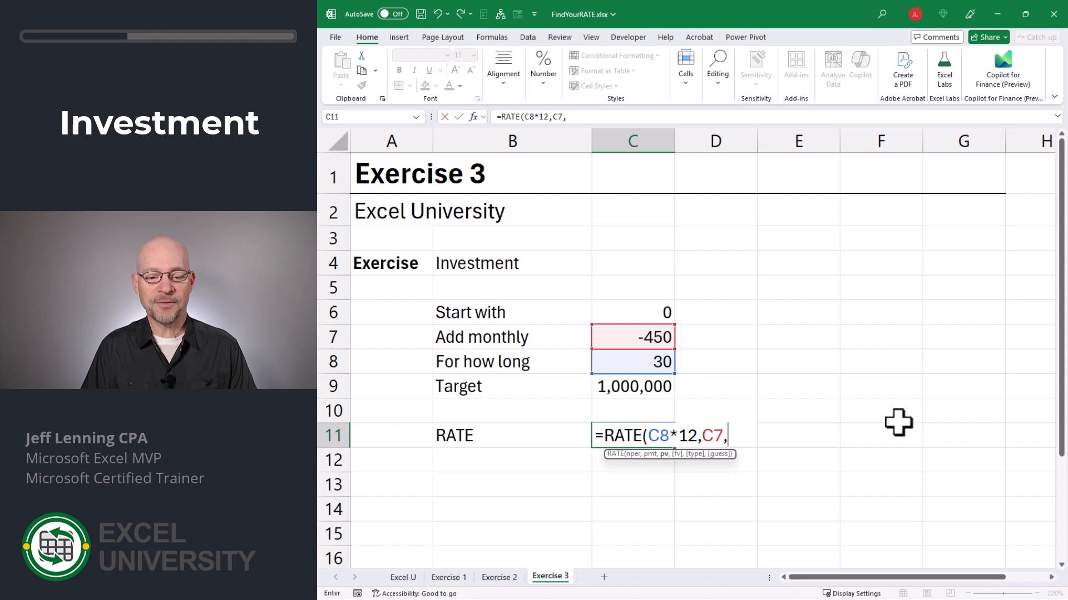
pyautogui.press('Up')
pyautogui.press('Up')
pyautogui.press('Up')
pyautogui.press('Up')
pyautogui.press('Up')
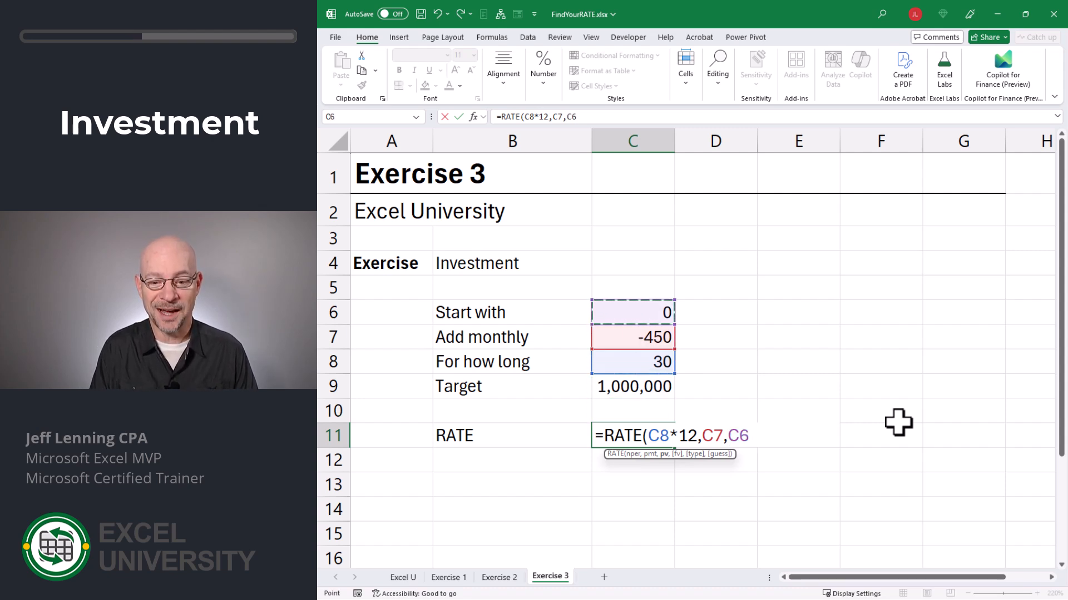
pyautogui.write(',')
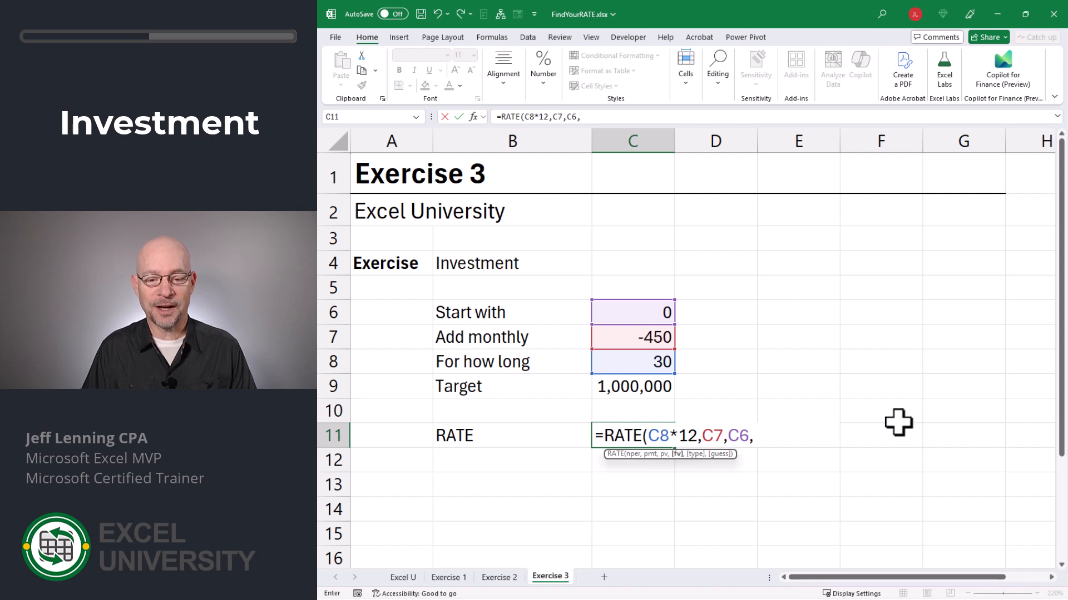
pyautogui.press('Up')
pyautogui.press('Up')
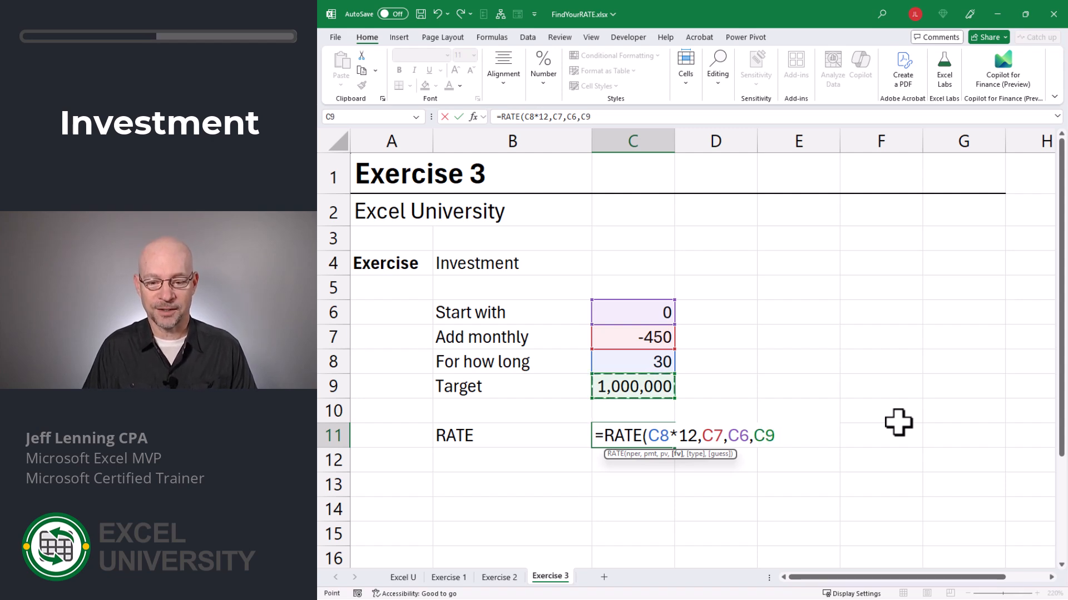
pyautogui.write(')')
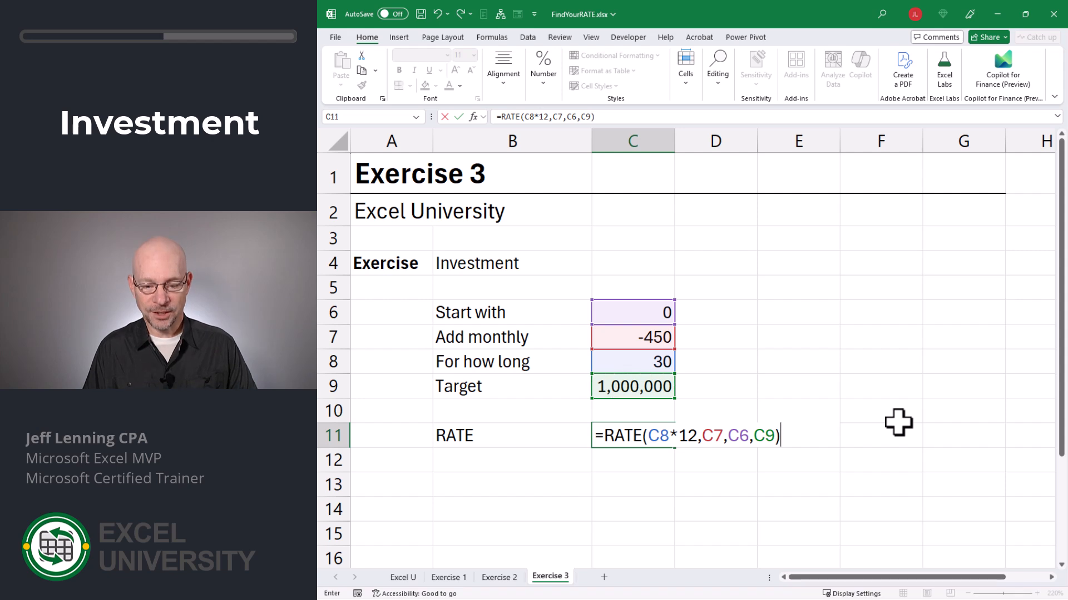
pyautogui.write('*')
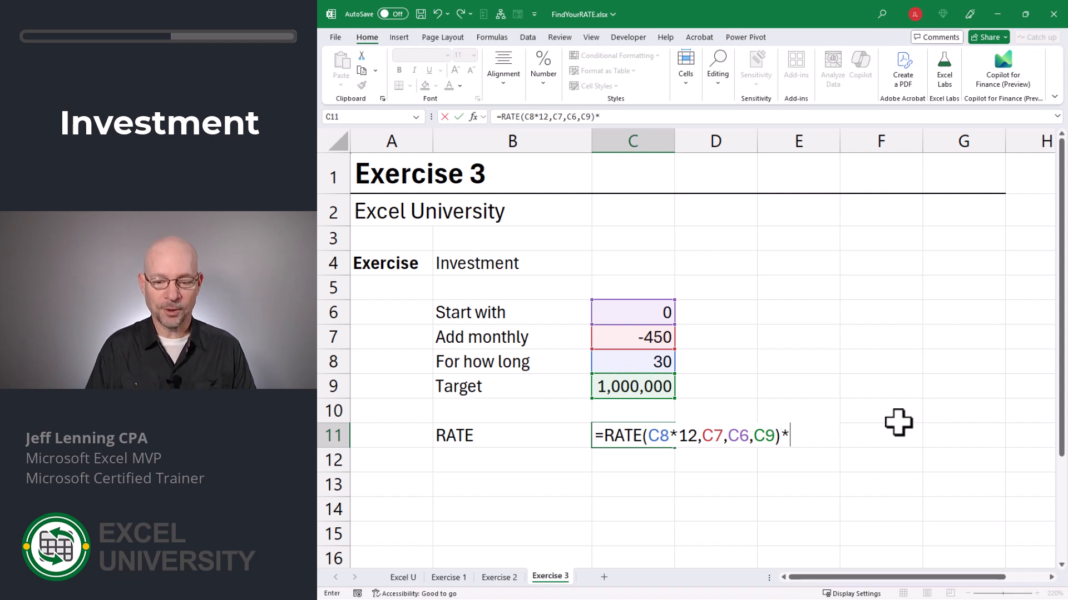
pyautogui.write('12')
pyautogui.press('Return')
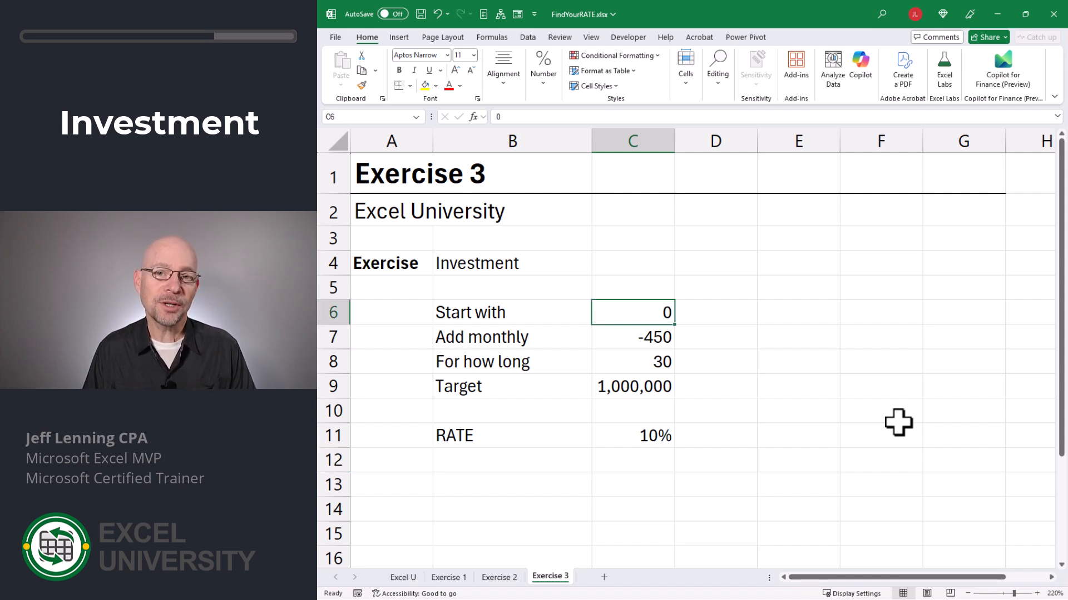
# Set the investment's starting amount in C6 to 100000.
pyautogui.press('Down')
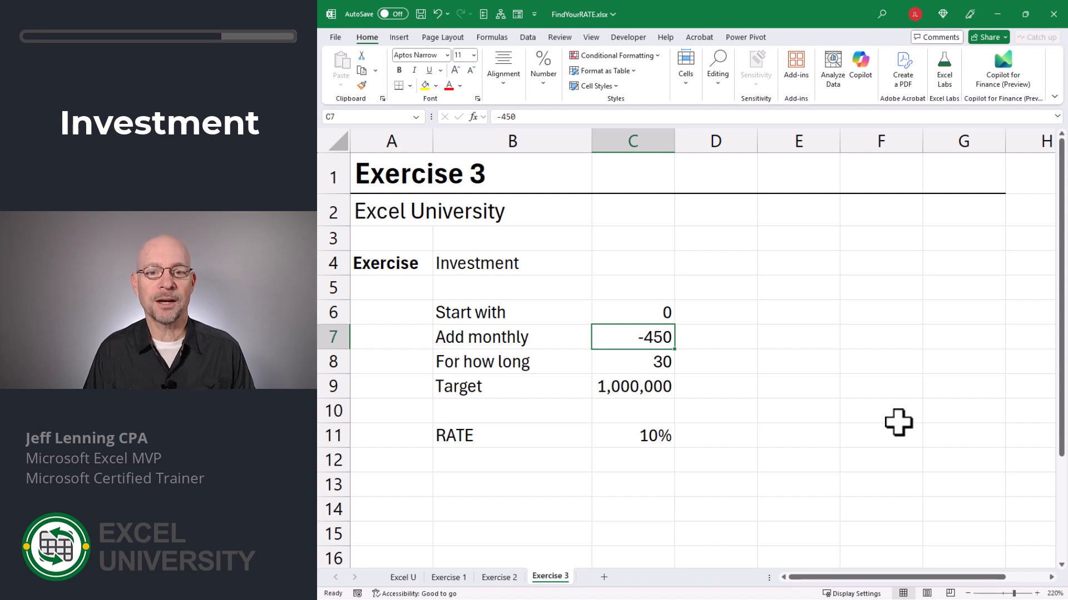
pyautogui.press('Up')
pyautogui.write('100,00')
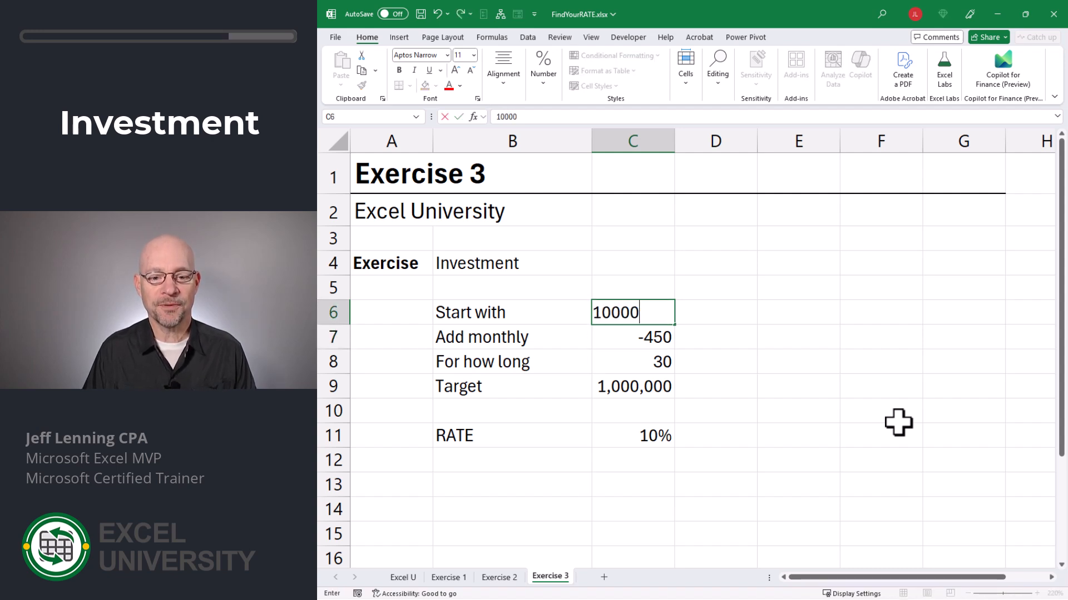
pyautogui.write('0')
pyautogui.press('Return')
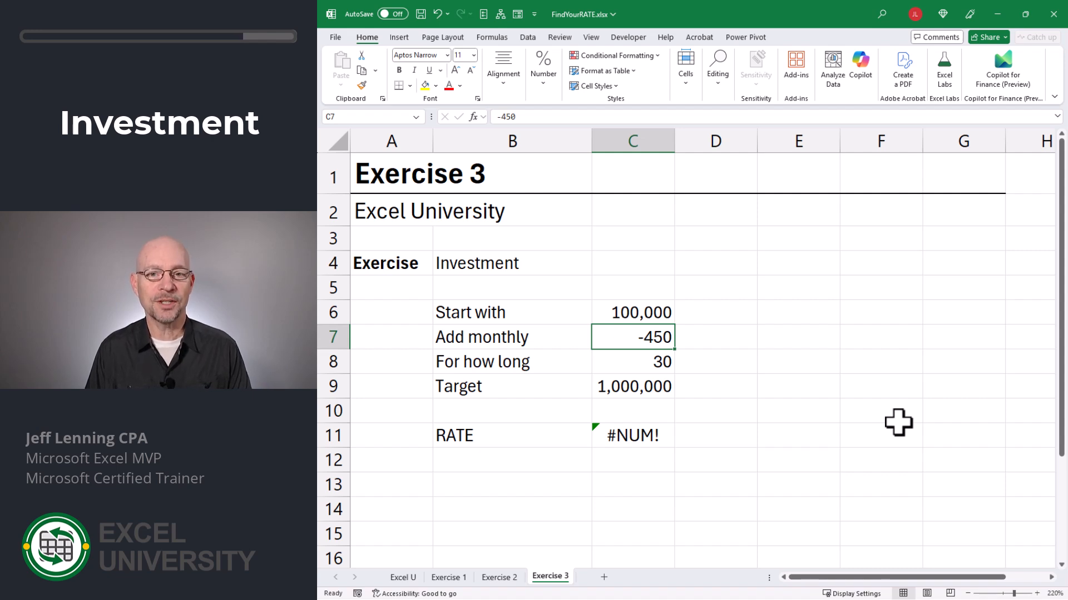
# Change the starting amount in C6 to -100000 so it counts as a cash outflow.
pyautogui.press('Up')
pyautogui.press('F2')
pyautogui.press('Home')
pyautogui.write('-')
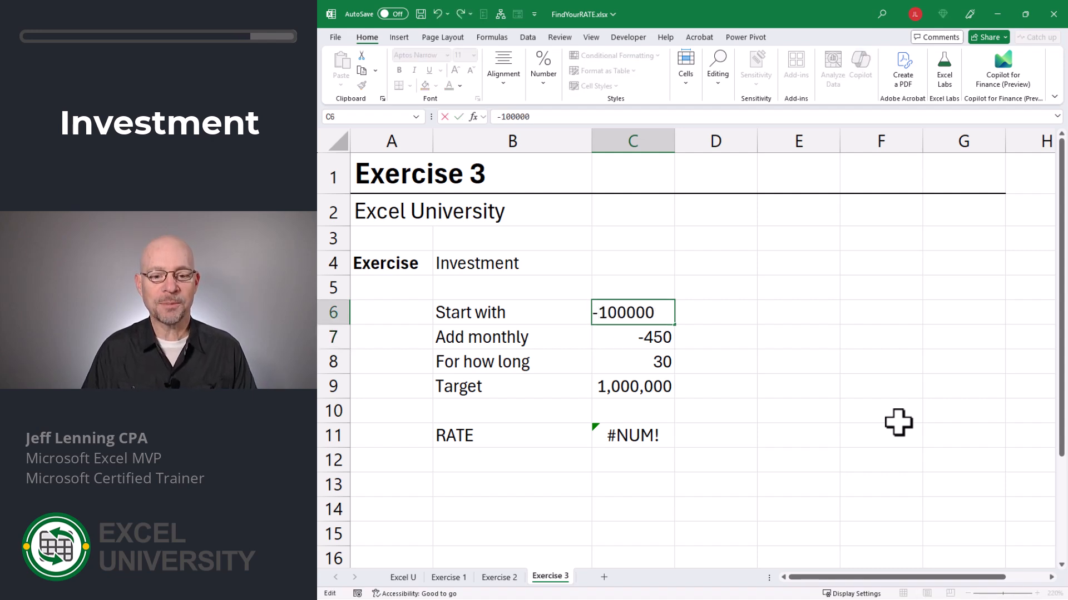
pyautogui.press('Return')
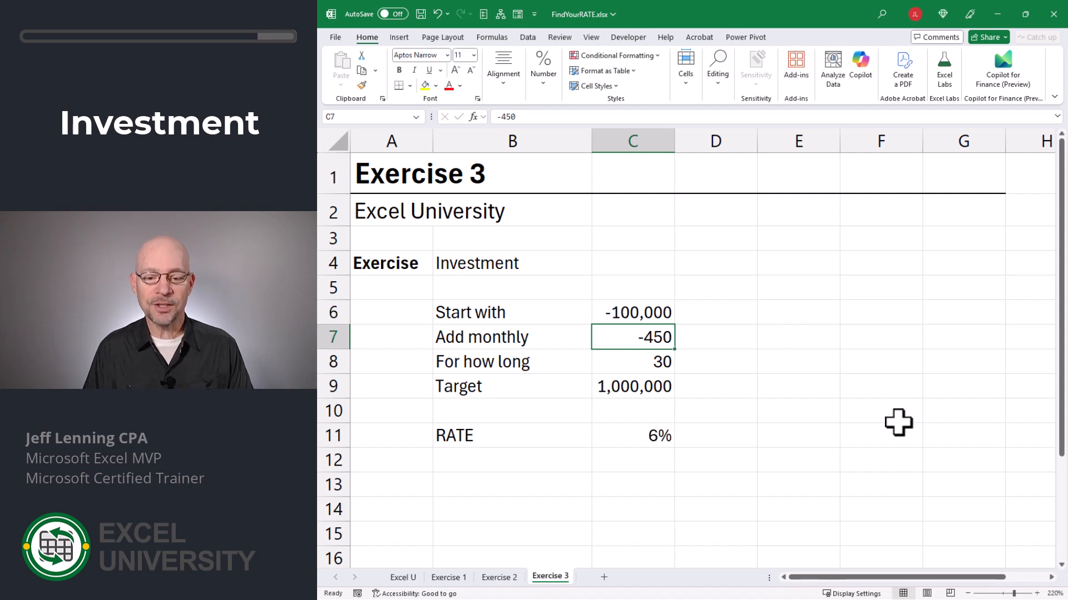